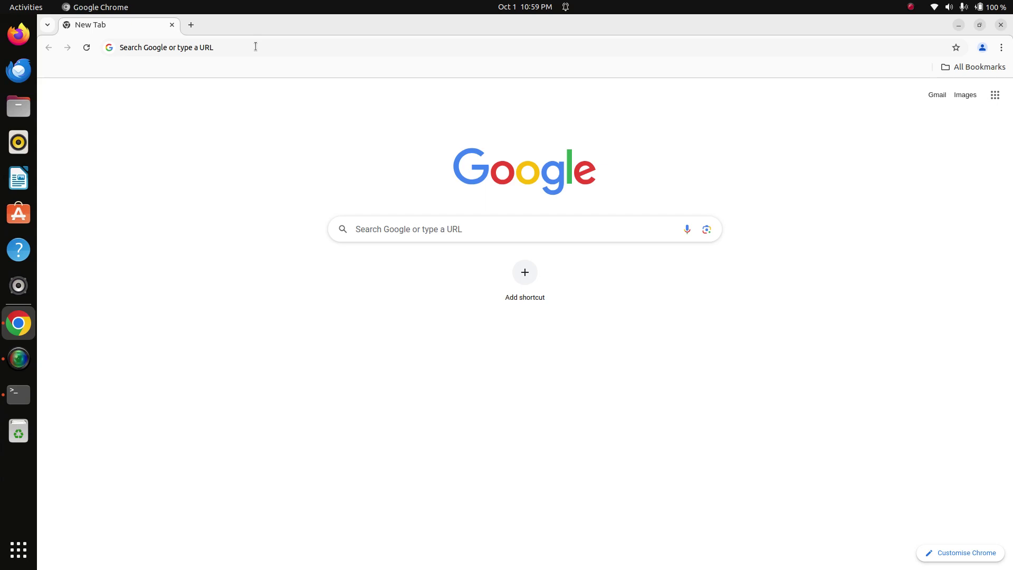
Step: Open app.js in vim, scroll through the code from top to bottom, and quit
key(ctrl+alt+t)
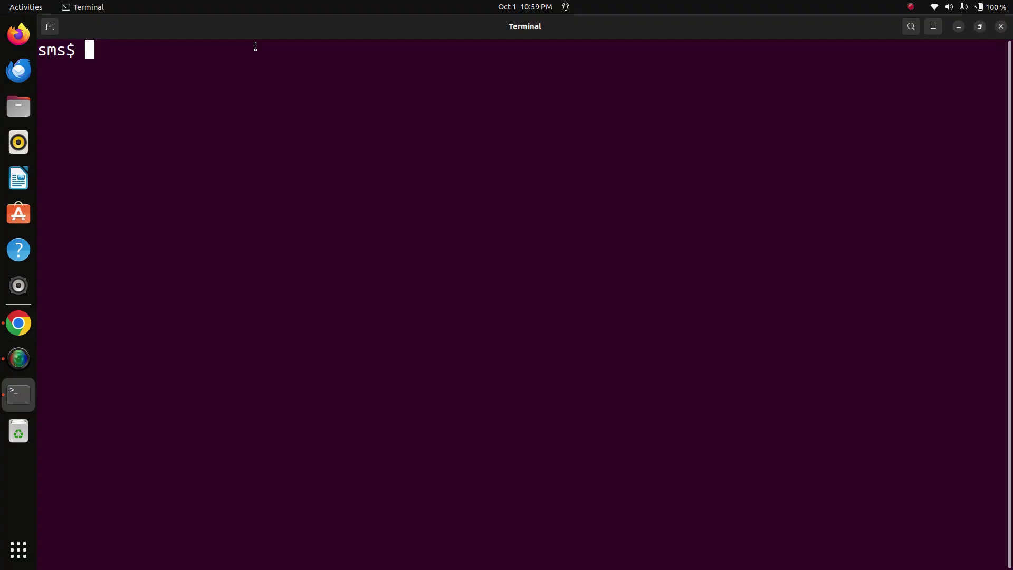
text(vim )
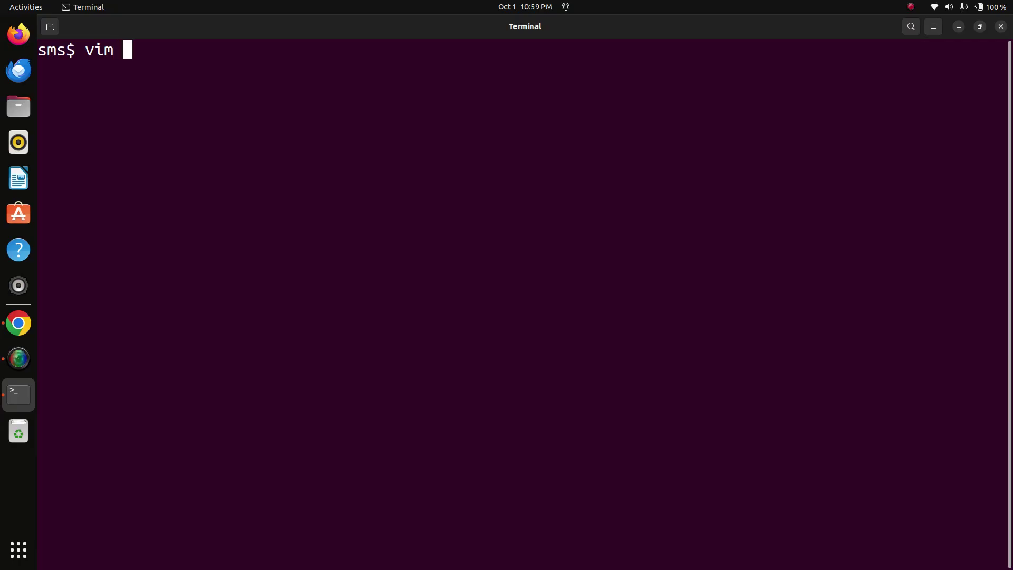
text(app.js)
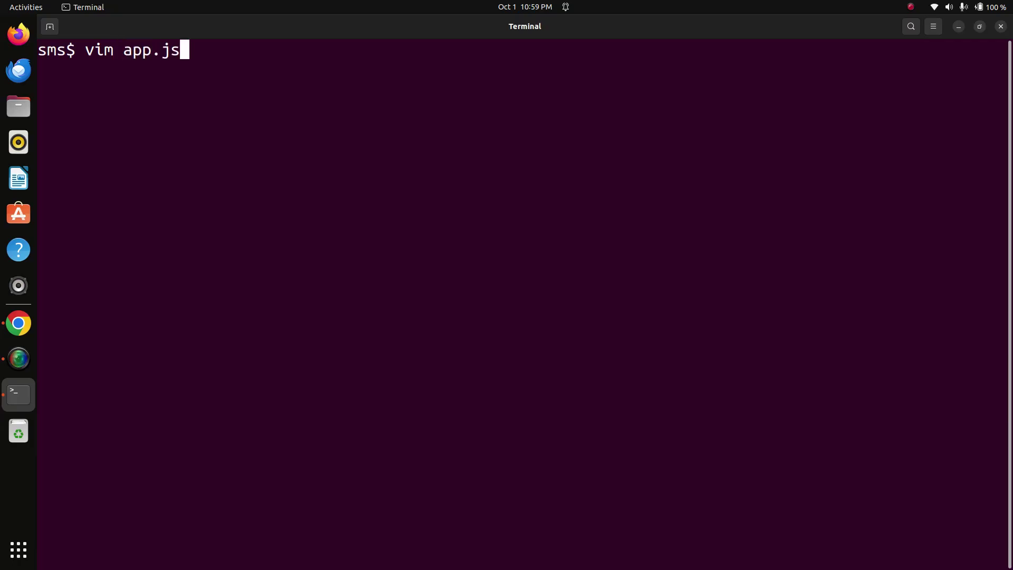
key(Return)
key(k)
key(k)
key(k)
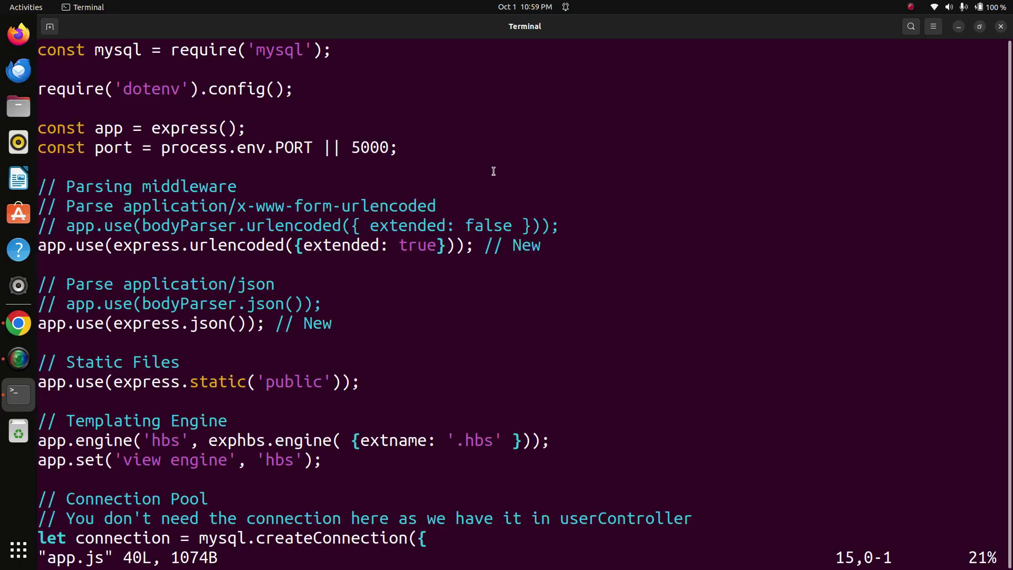
key(k)
key(k)
key(k)
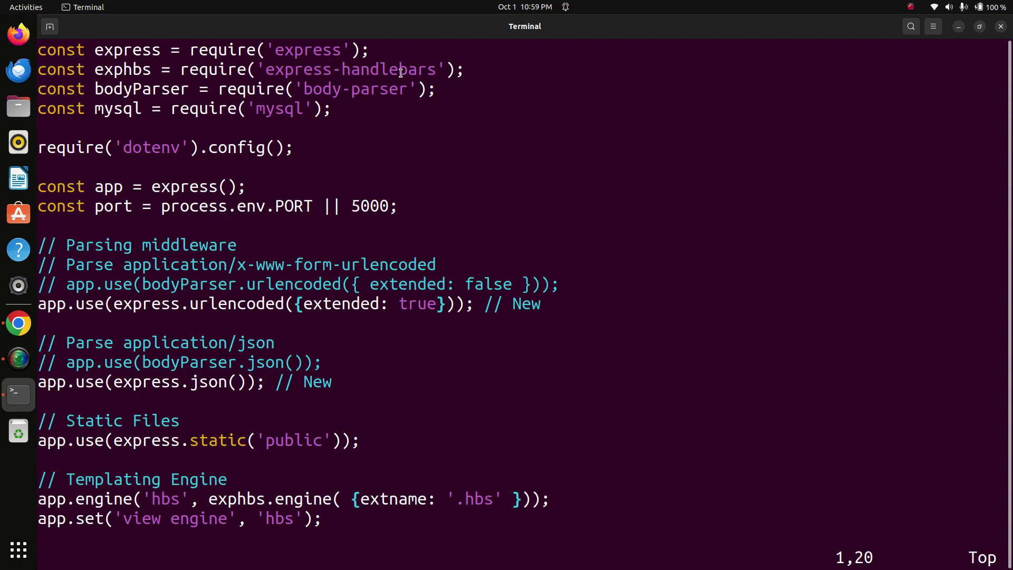
key(j)
key(j)
key(j)
key(j)
key(j)
key(j)
key(j)
key(j)
key(j)
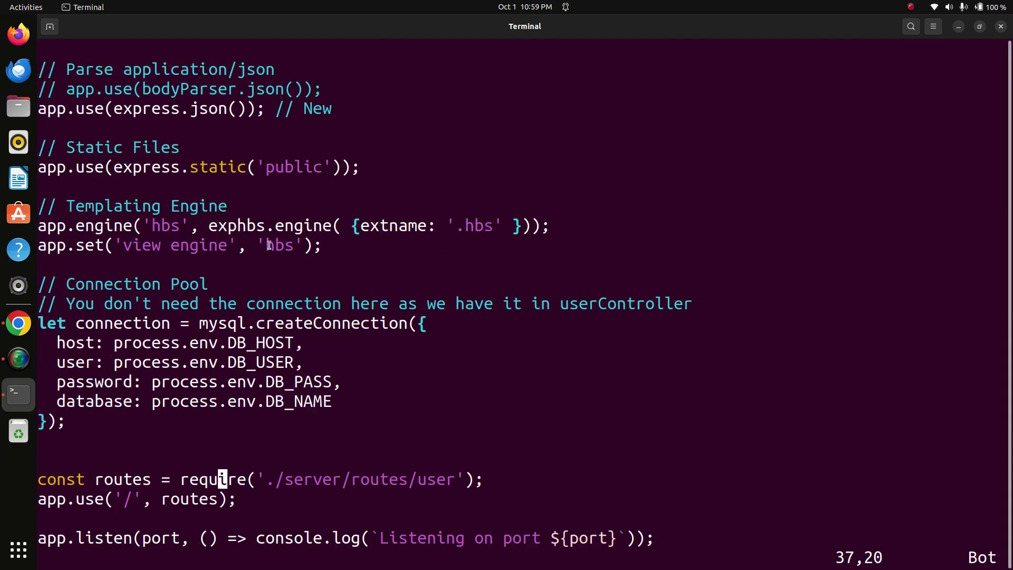
key(j)
key(j)
key(j)
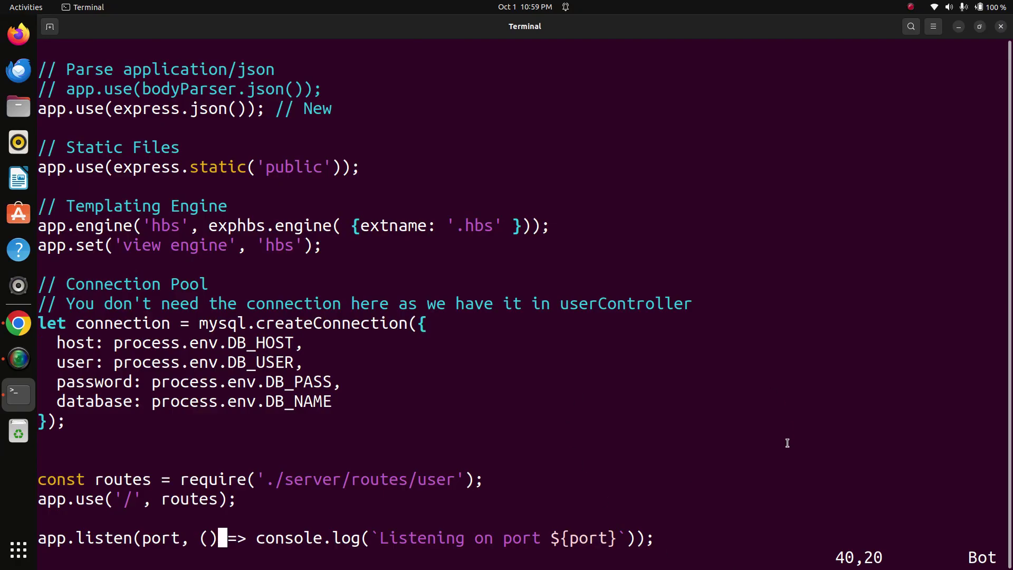
text(:q)
key(Return)
text(cl)
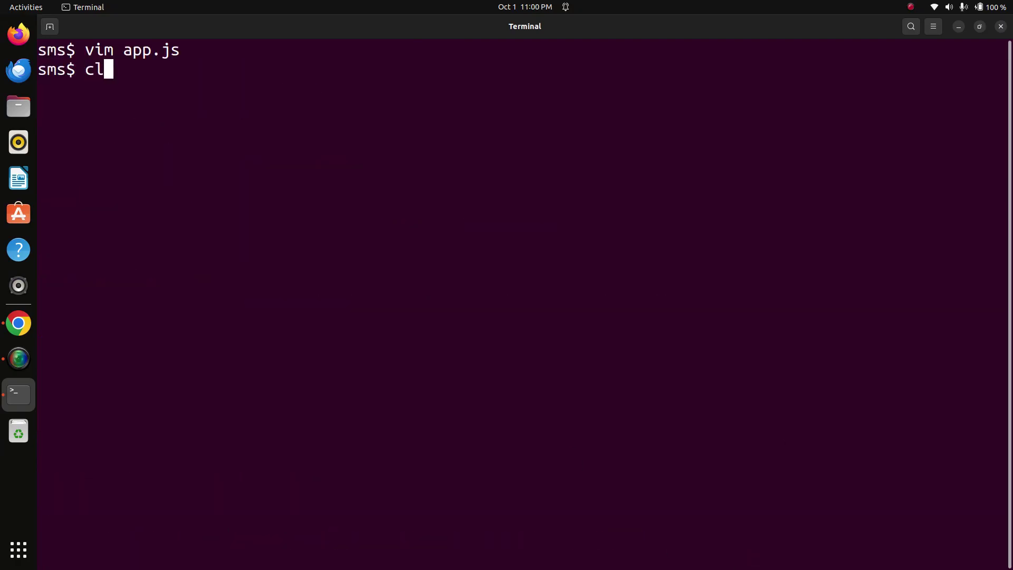
text(ear)
Step: Clear the terminal, start the app with npm start on port 5000, and return to Chrome
key(Return)
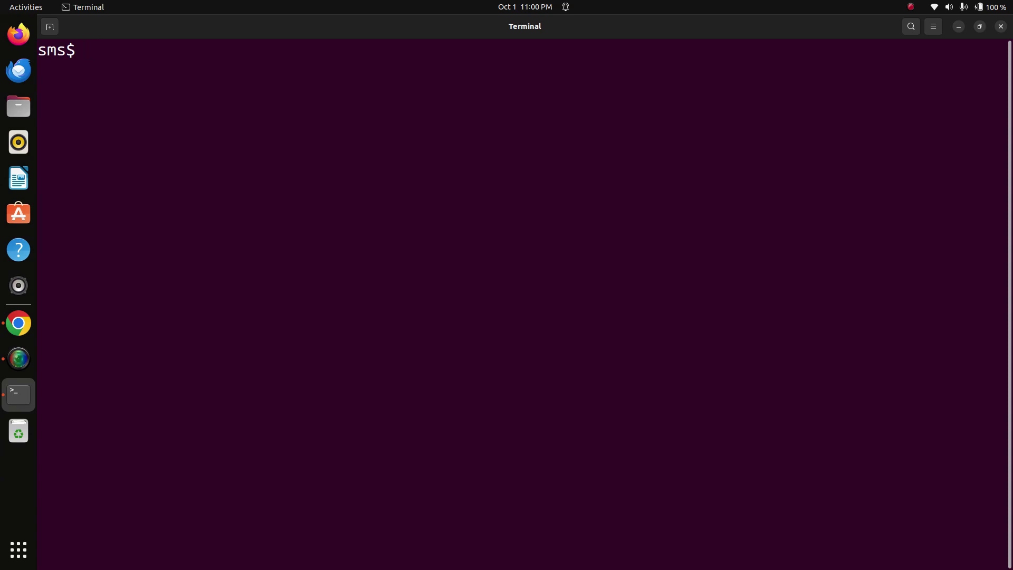
text(n)
text(pm st)
text(art)
key(Return)
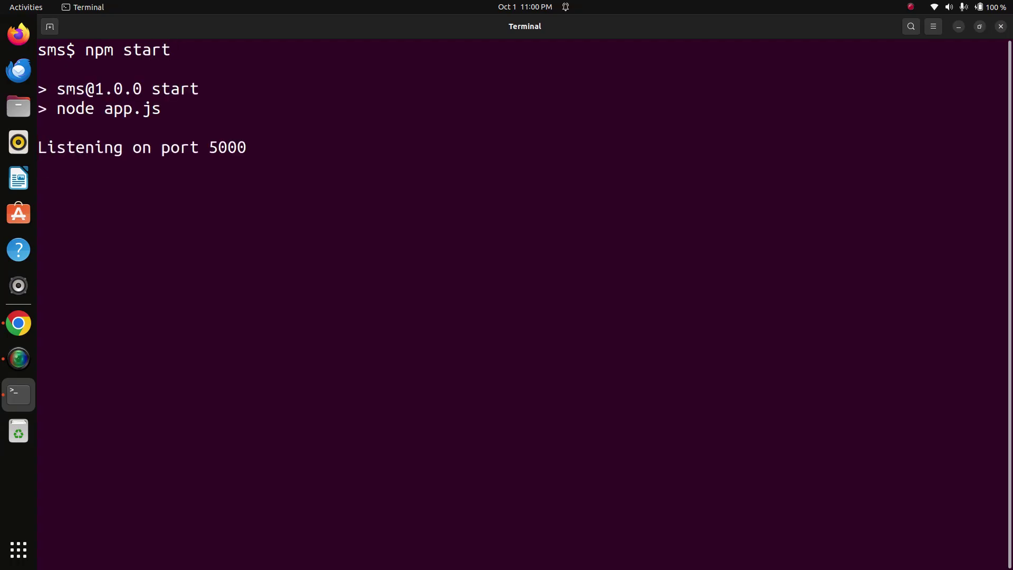
key(alt+Tab)
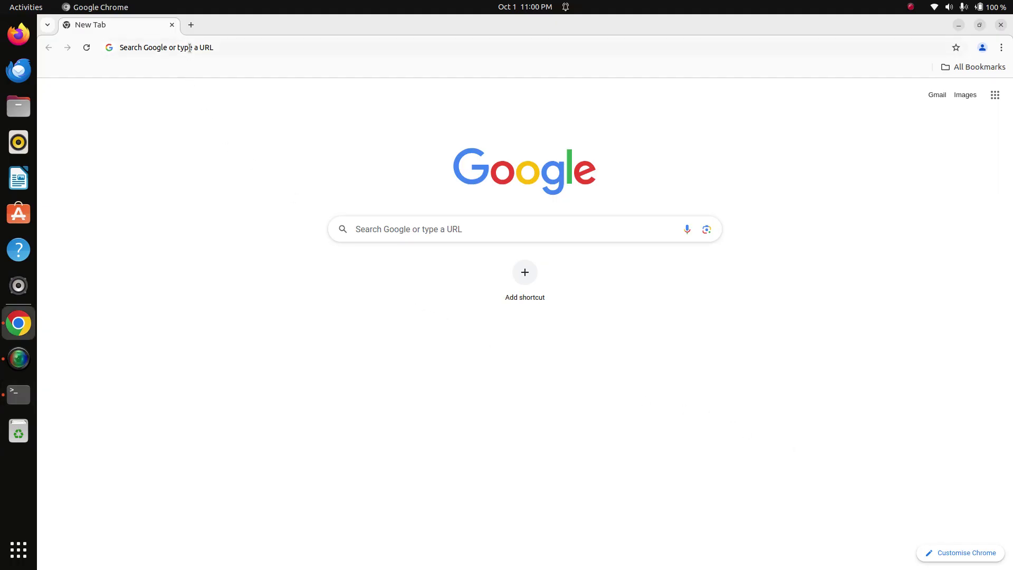
click(190, 48)
text(htt)
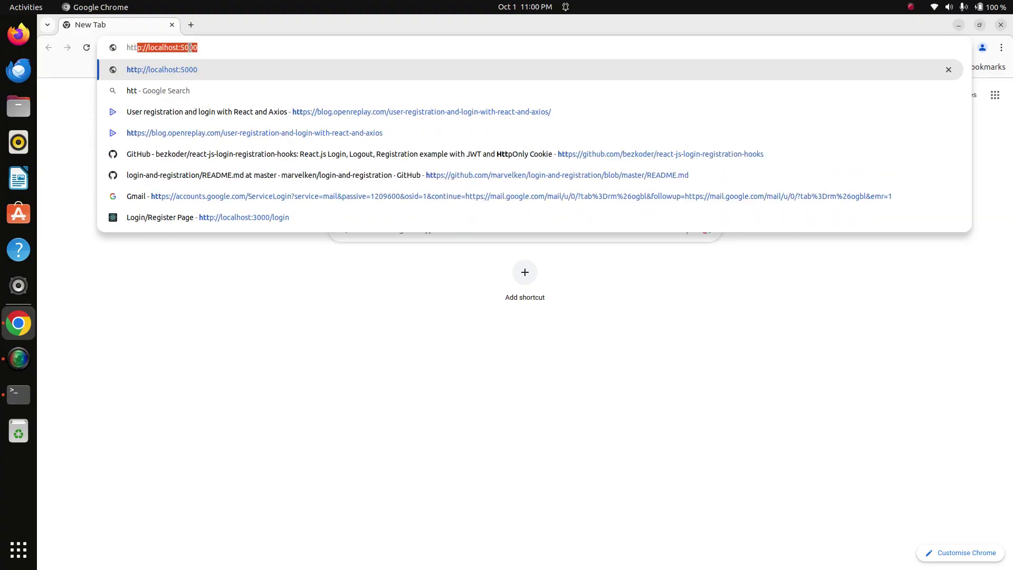
text(p://)
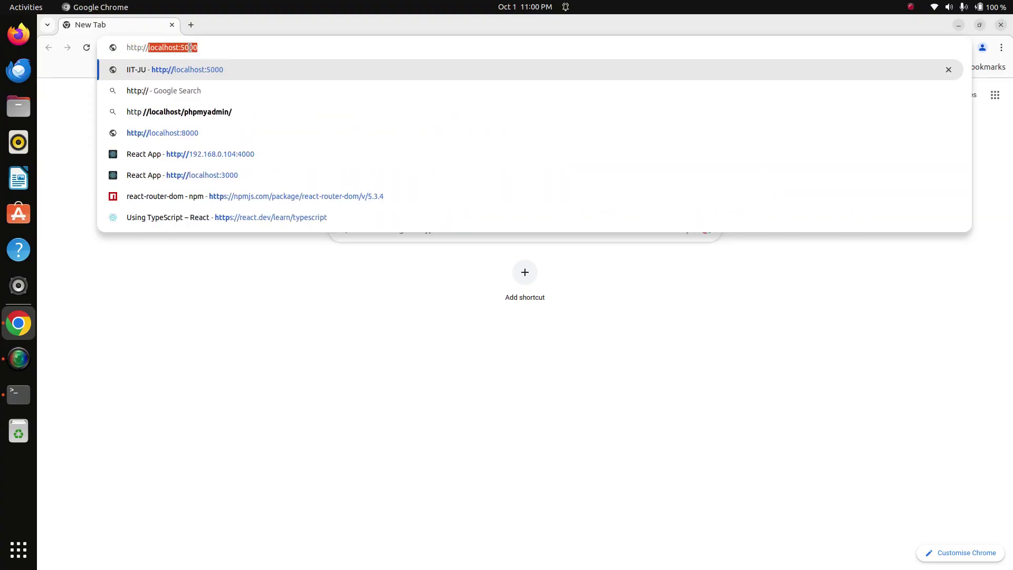
key(Right)
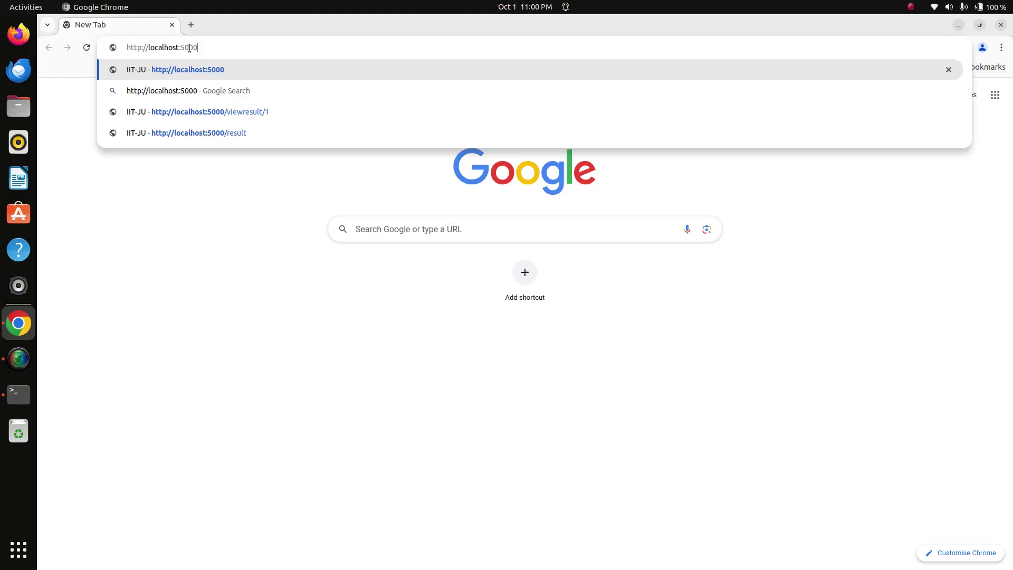
key(Return)
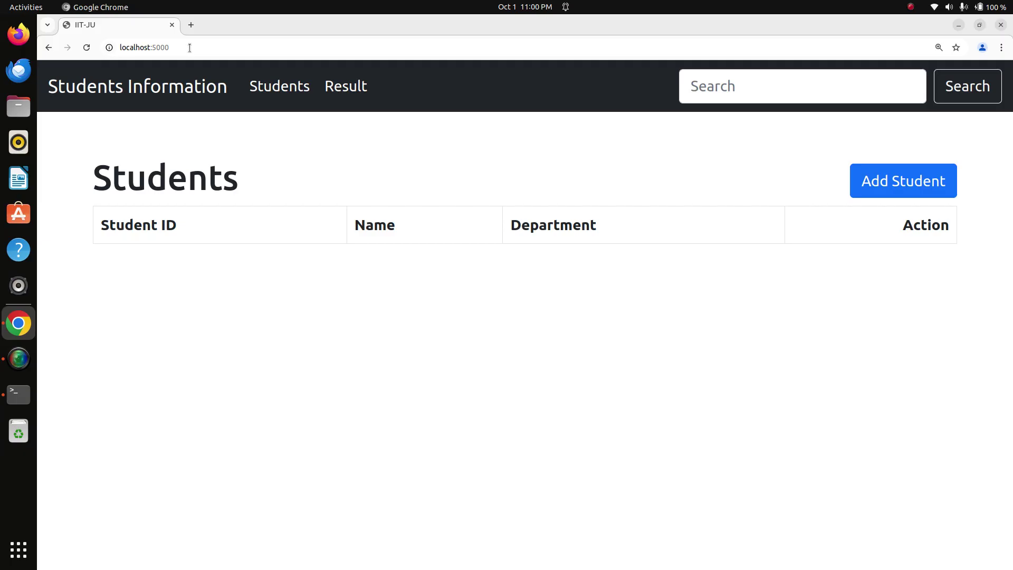
Step: Open the new-student form and enter student 1's ID, batch A, Computer Science department and email
click(884, 184)
click(122, 224)
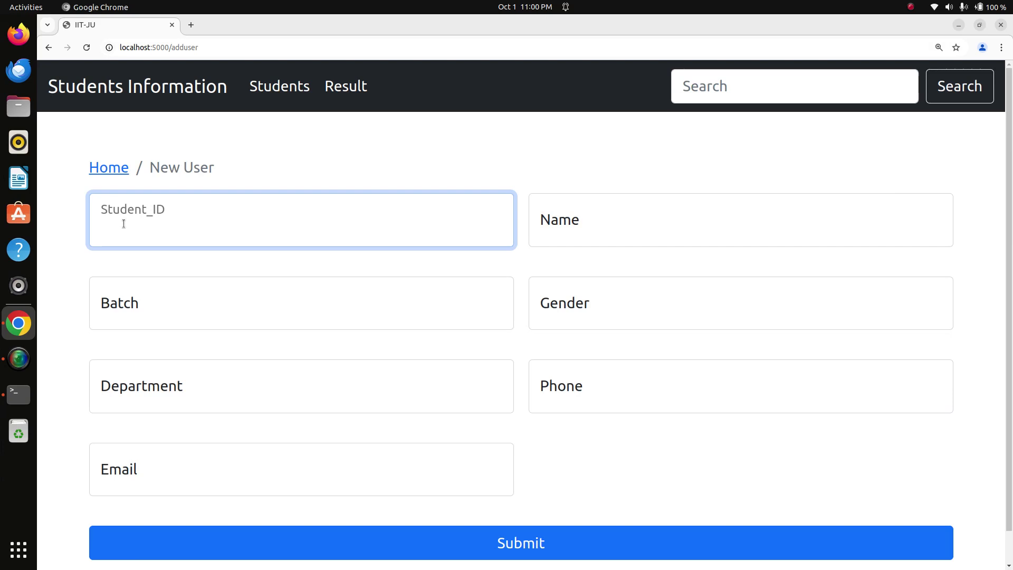
text(1)
click(141, 301)
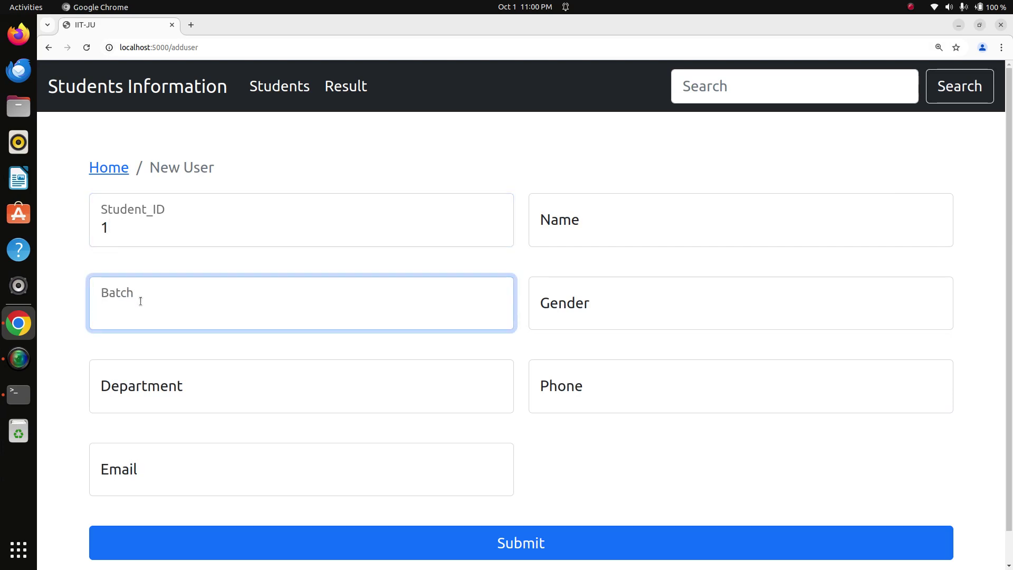
text(a)
key(BackSpace)
text(A)
click(185, 383)
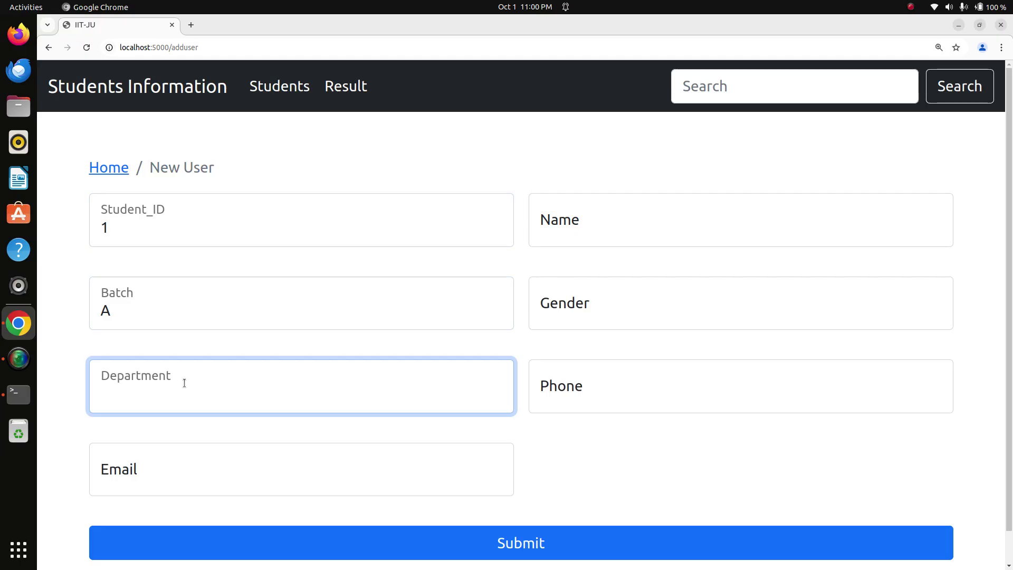
text(Computer )
text(Scienc)
text(e)
click(135, 461)
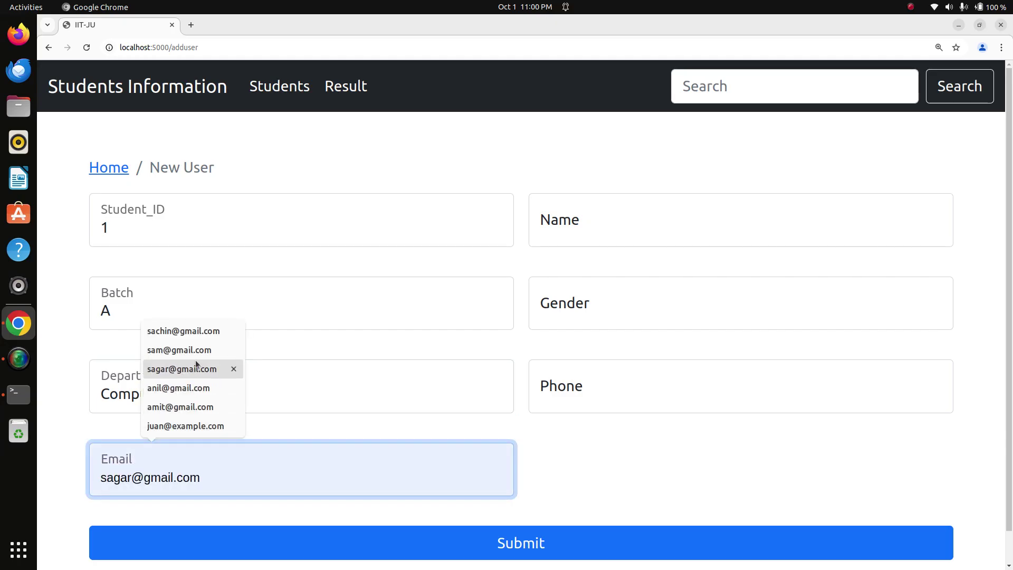
click(198, 331)
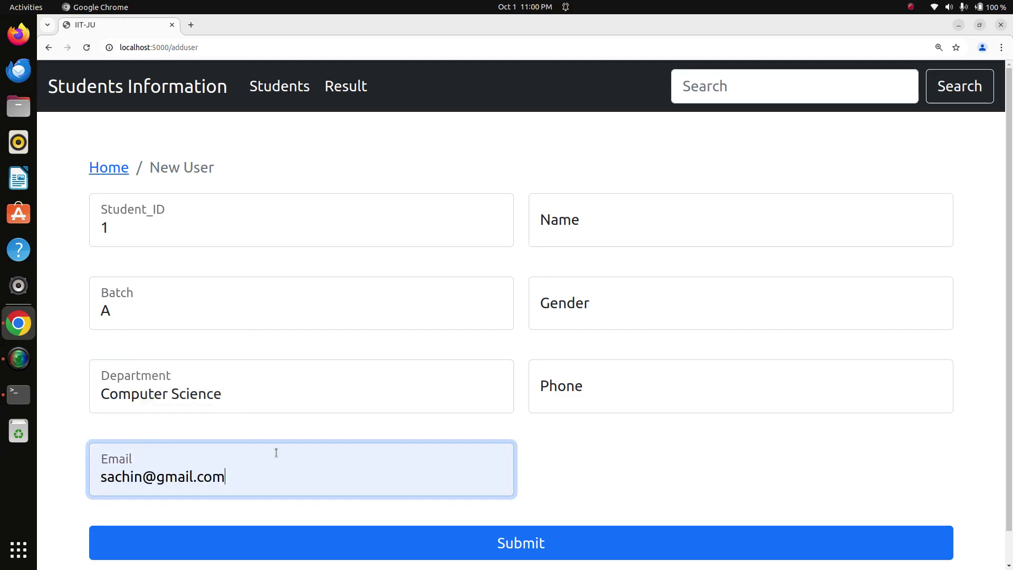
Step: Enter the name Sachin Tendulkar, gender male and a phone number
click(561, 226)
click(638, 262)
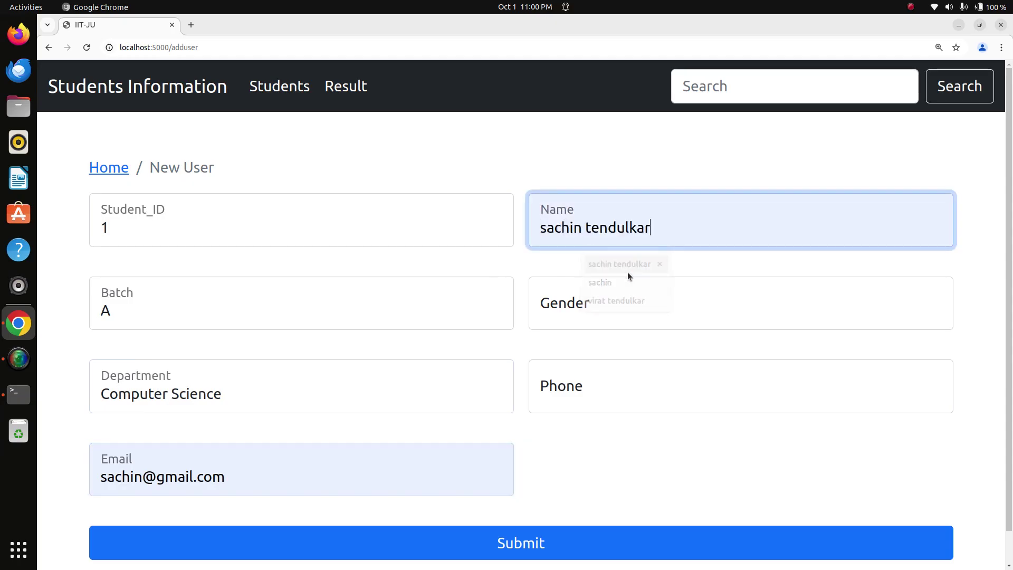
click(585, 310)
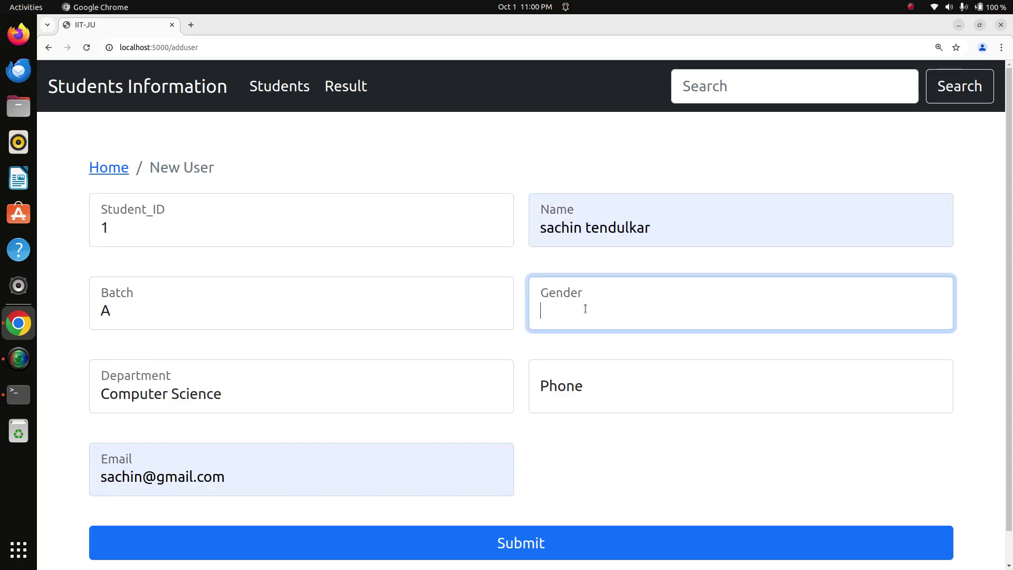
text(Mal)
text(e)
click(579, 389)
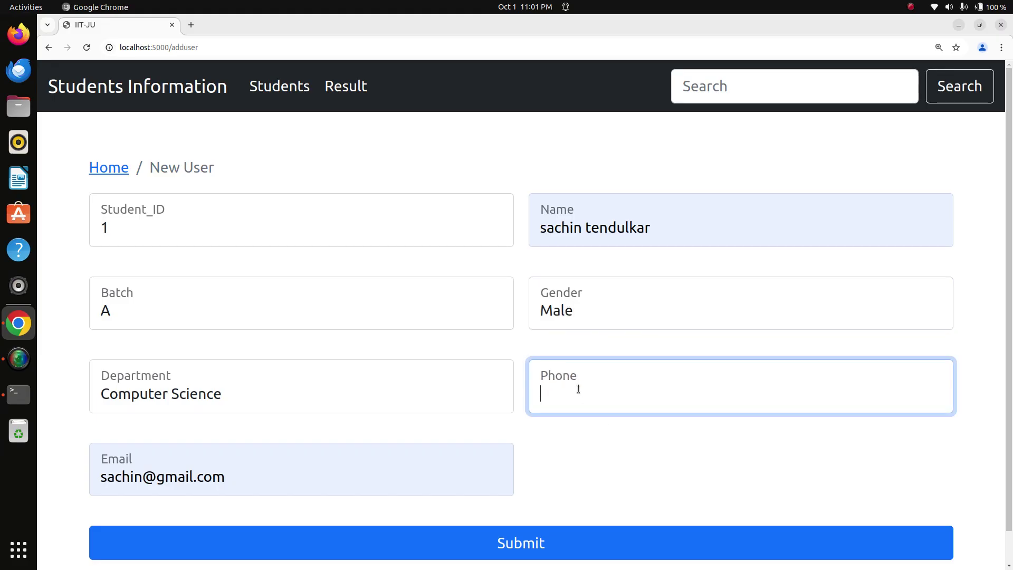
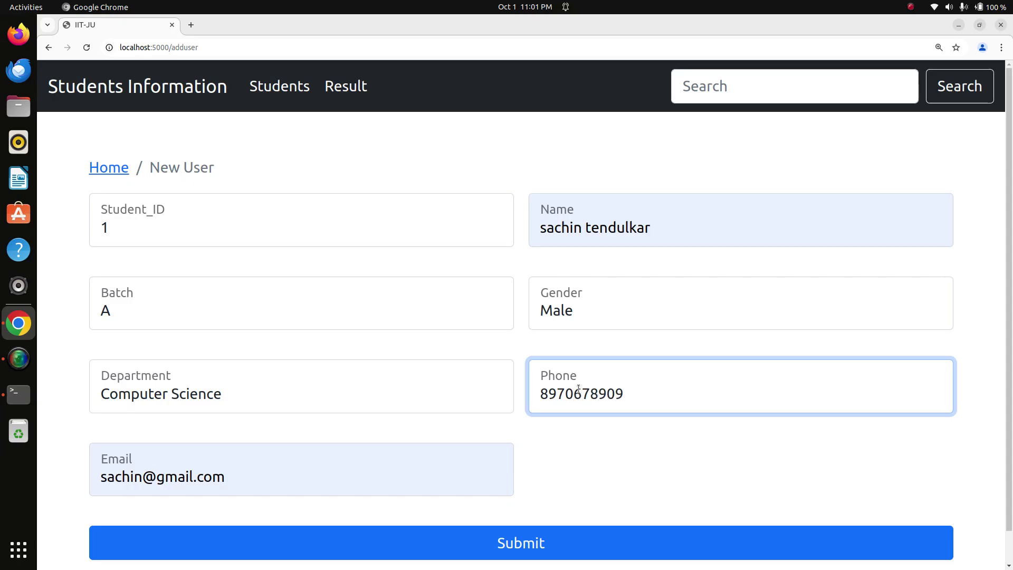
Step: Submit Sachin Tendulkar's record, then enter ID 2, batch A, Computer Science and an email
click(535, 542)
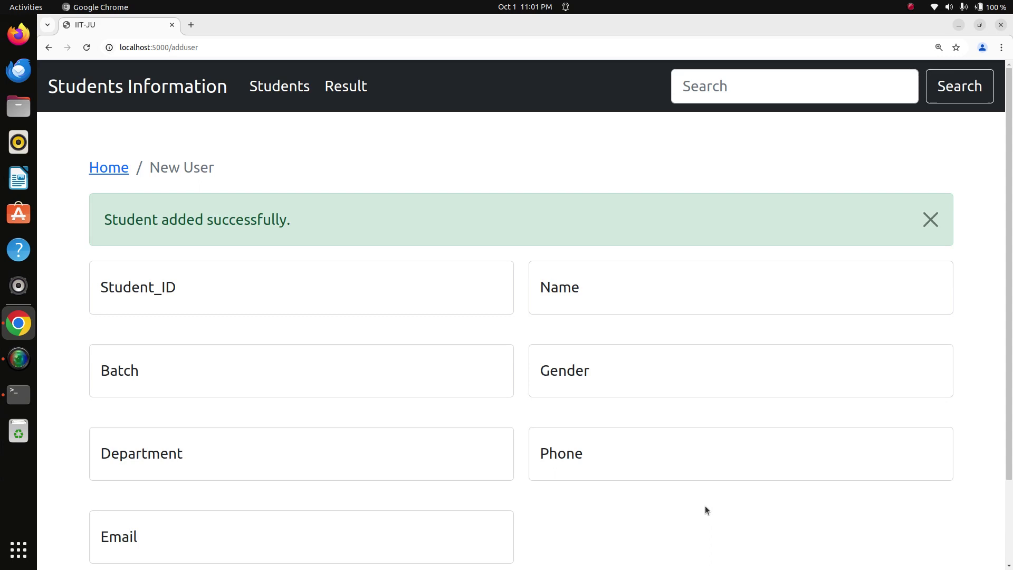
click(135, 293)
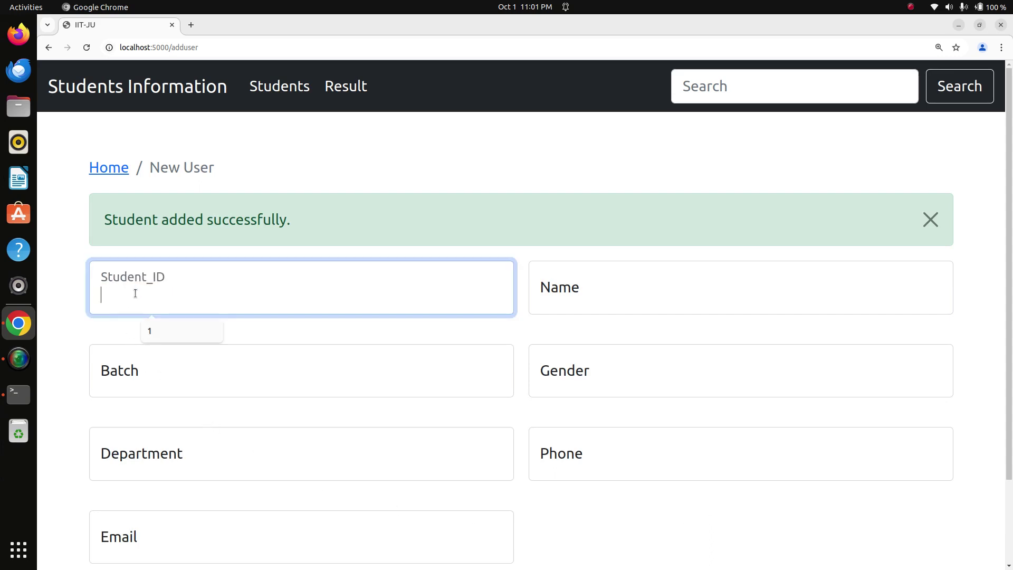
text(2)
click(144, 356)
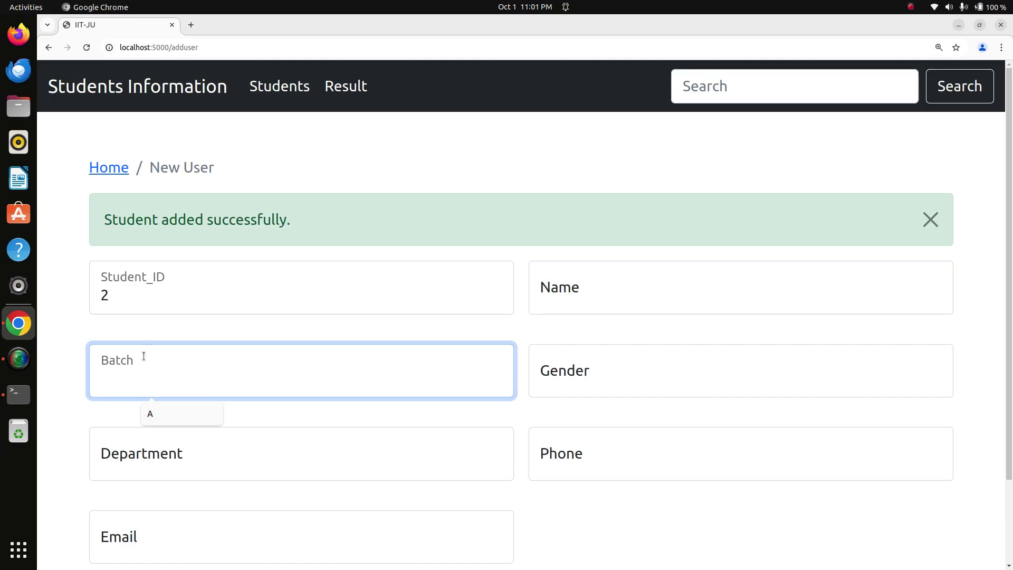
text(A)
click(136, 440)
text(C)
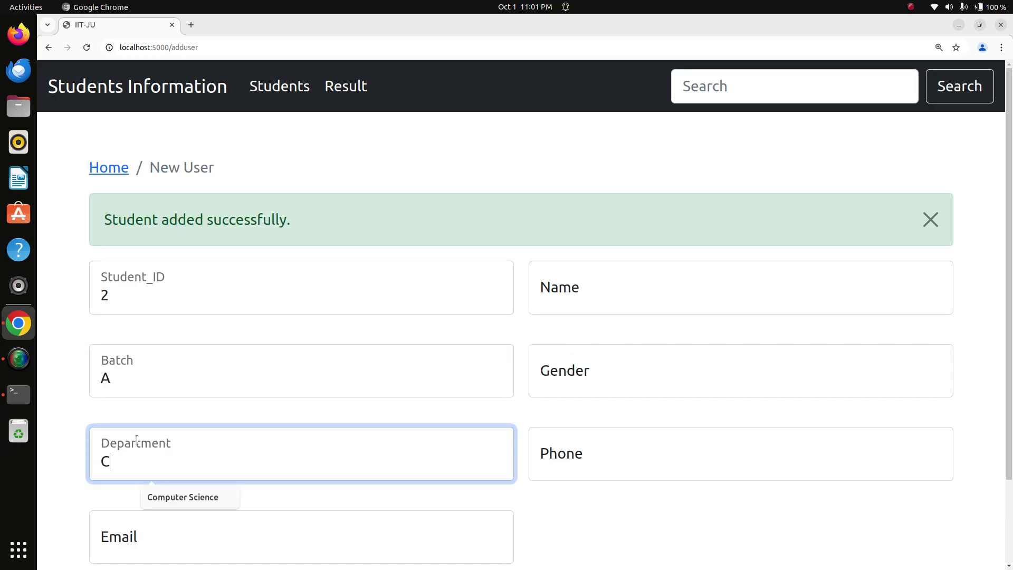
text(omputer)
click(191, 499)
click(147, 526)
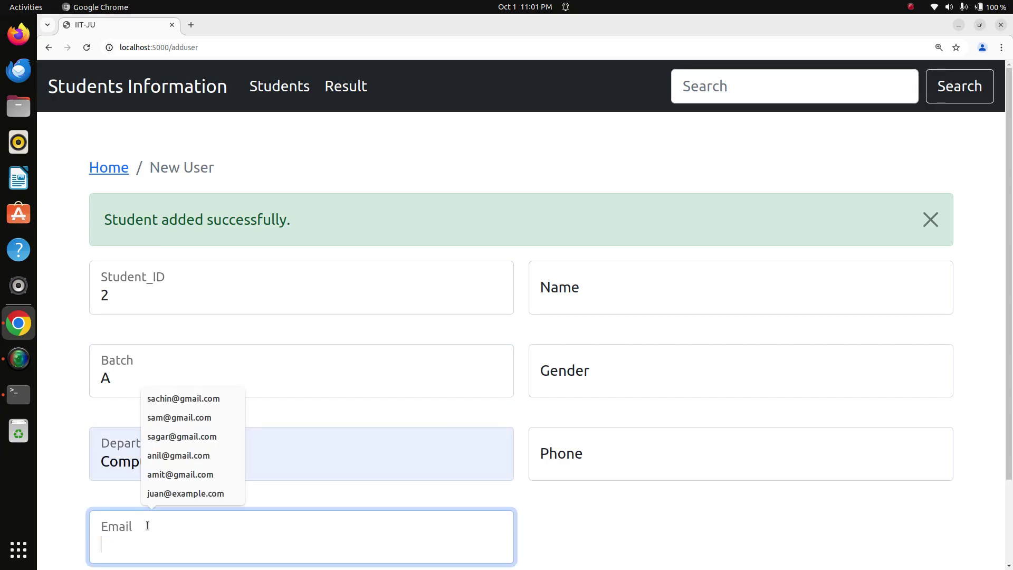
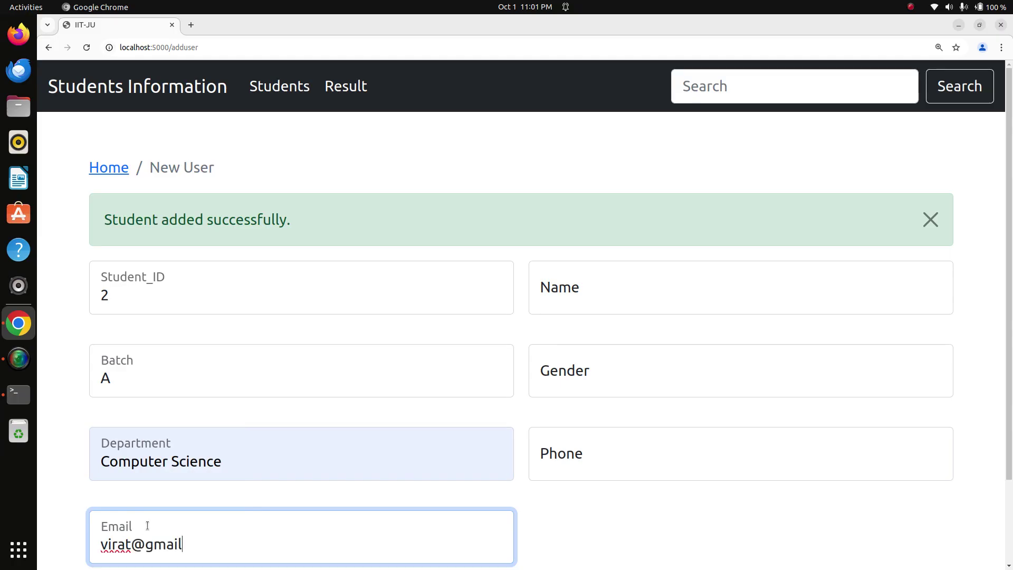
Step: Enter the name Virat Kohli, gender Male and a phone number, then submit student 2
click(572, 293)
text(Vi)
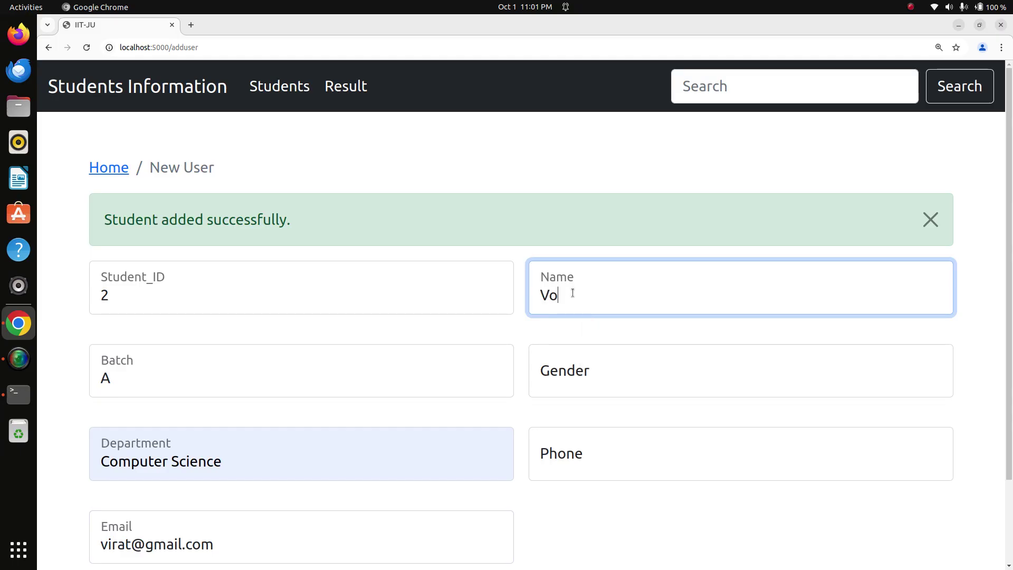
key(BackSpace)
text(irat)
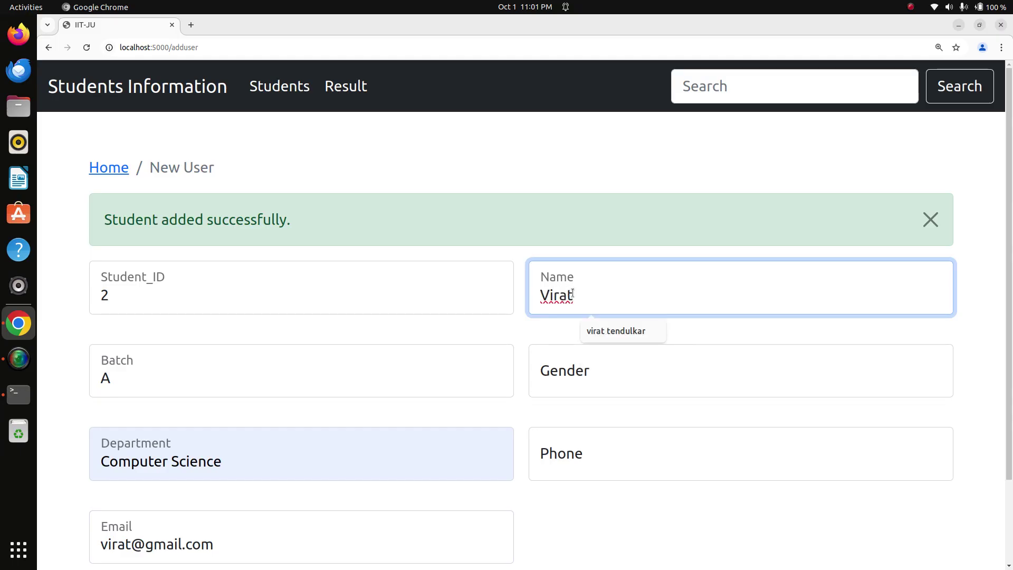
text( Kohli)
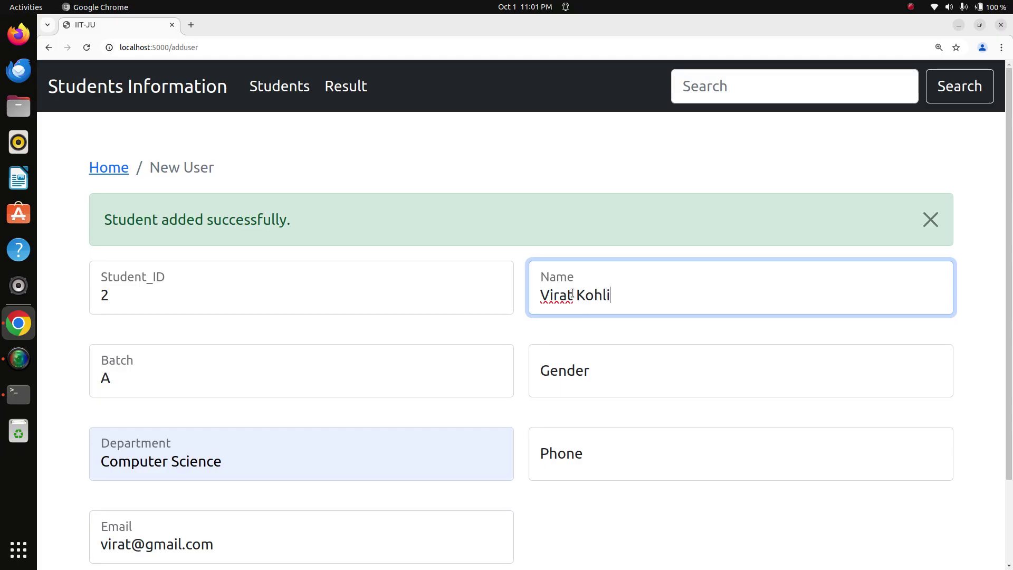
click(580, 359)
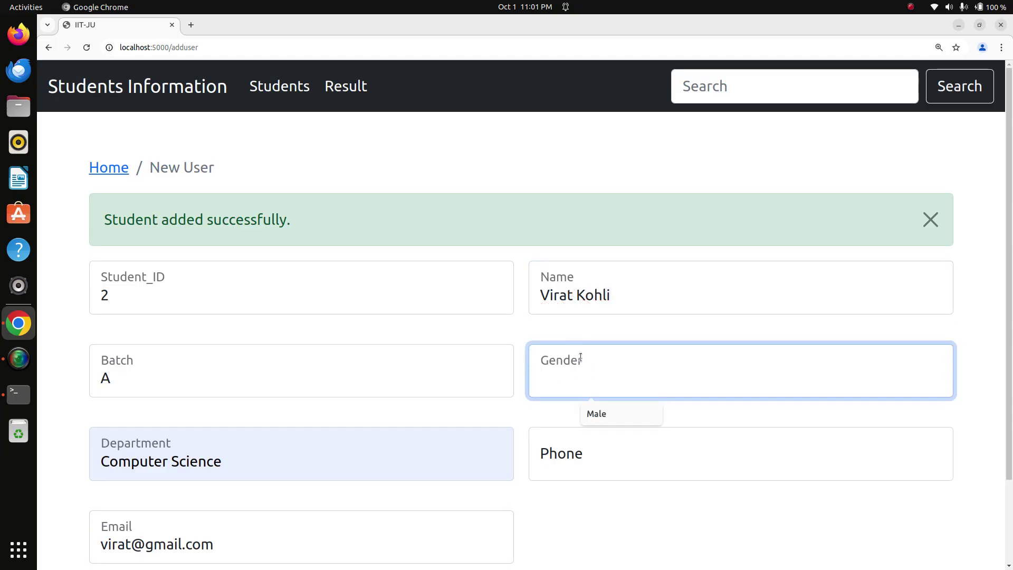
text(Male)
click(580, 465)
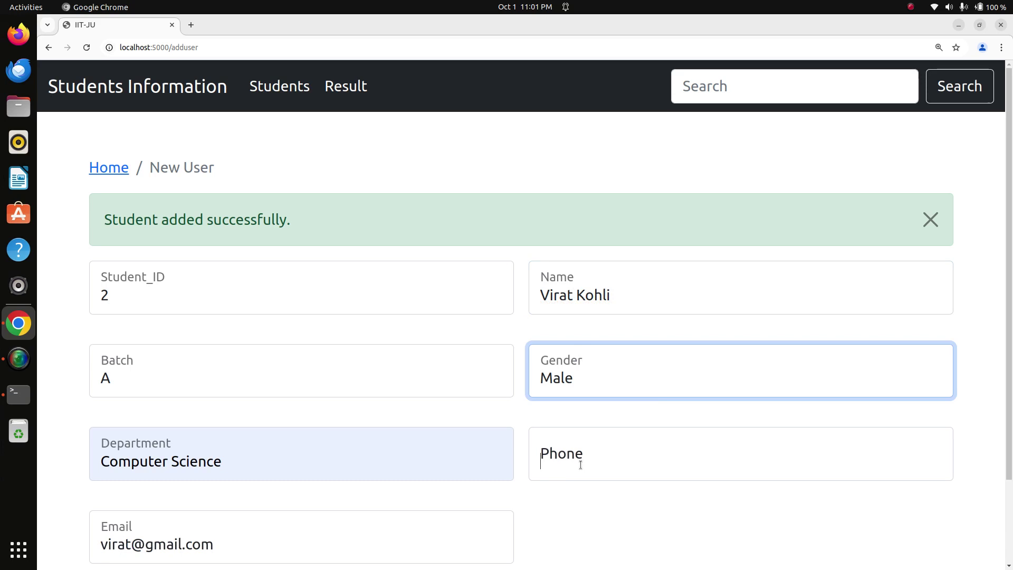
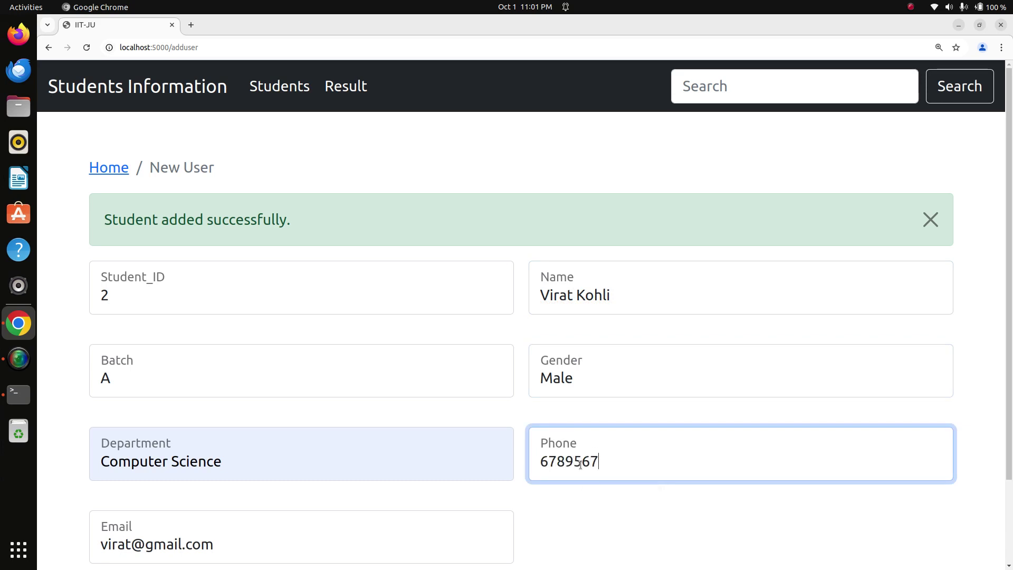
scroll(530, 497, down, 1)
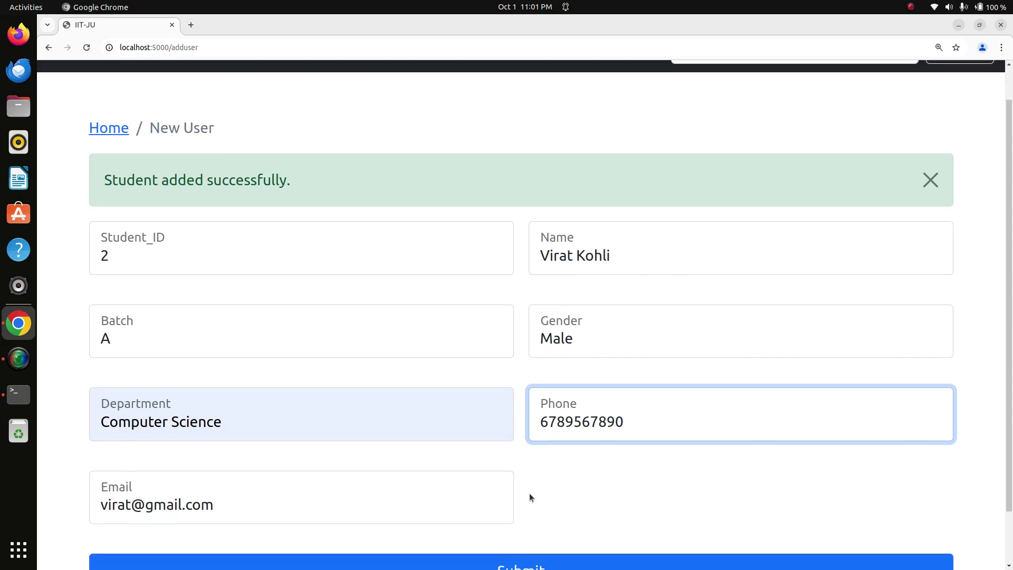
scroll(441, 520, down, 1)
click(488, 515)
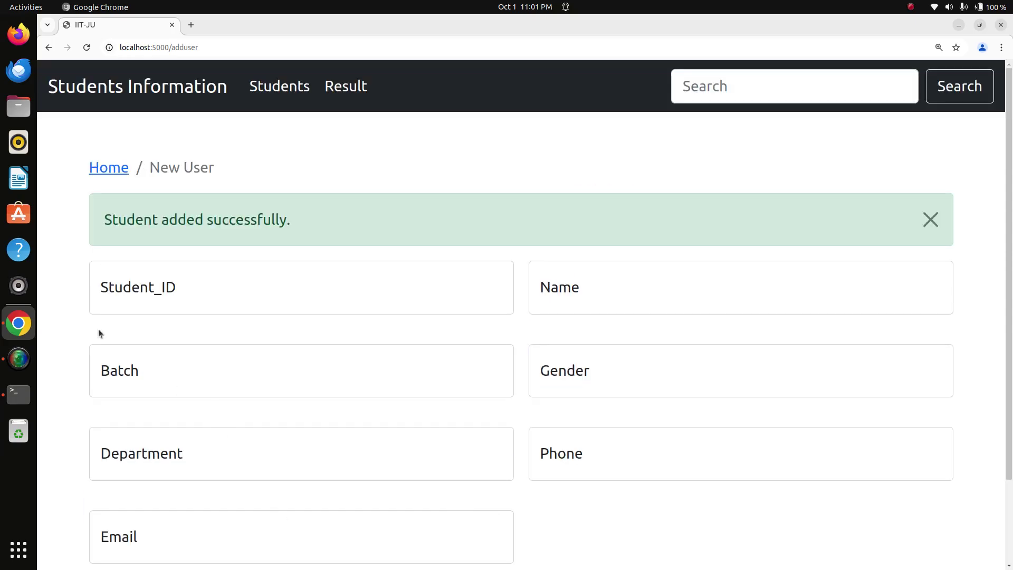
Step: Enter student ID 3, batch B, Computer Science department and an email
click(139, 283)
text(3)
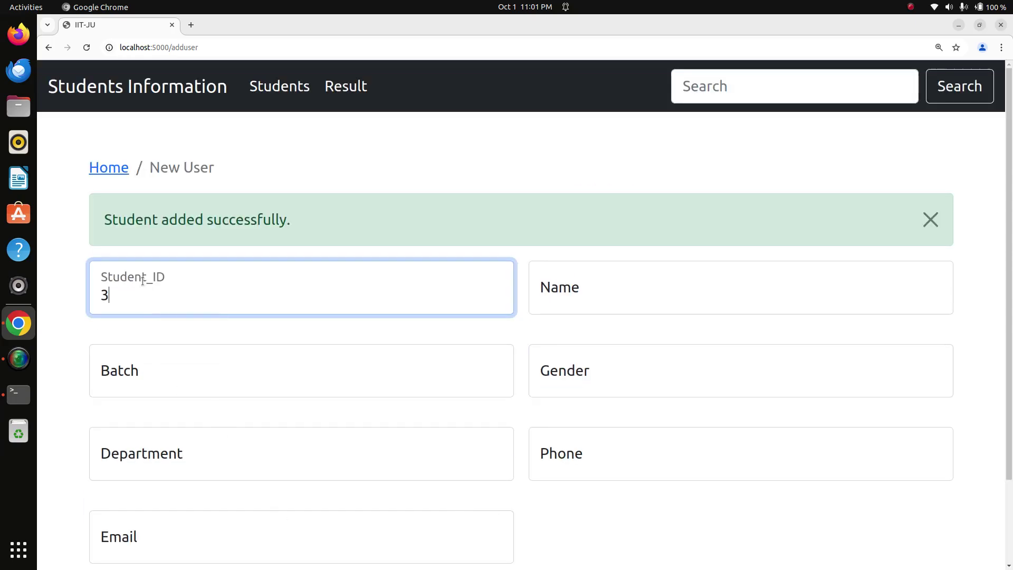
click(139, 368)
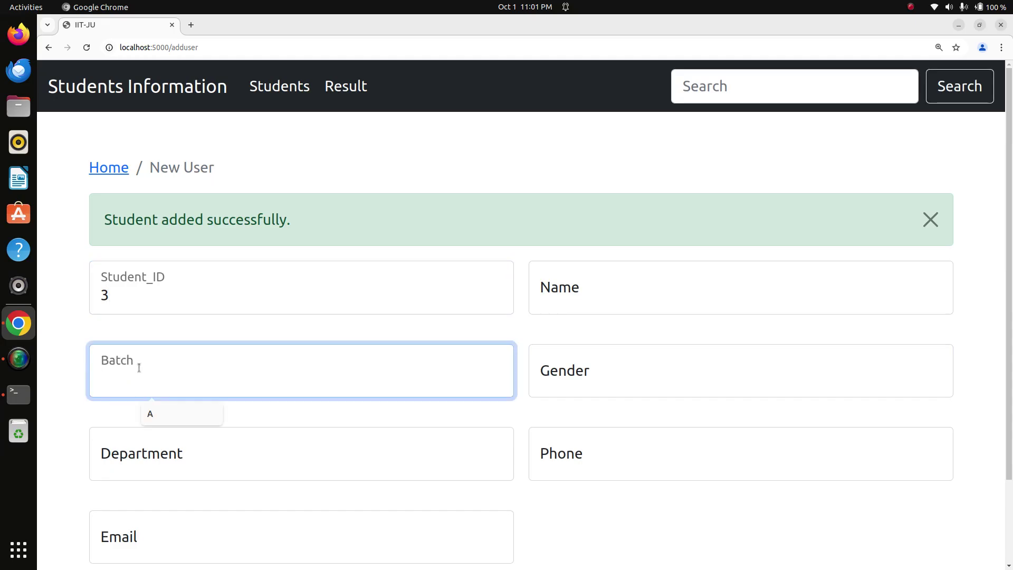
text(B)
click(144, 448)
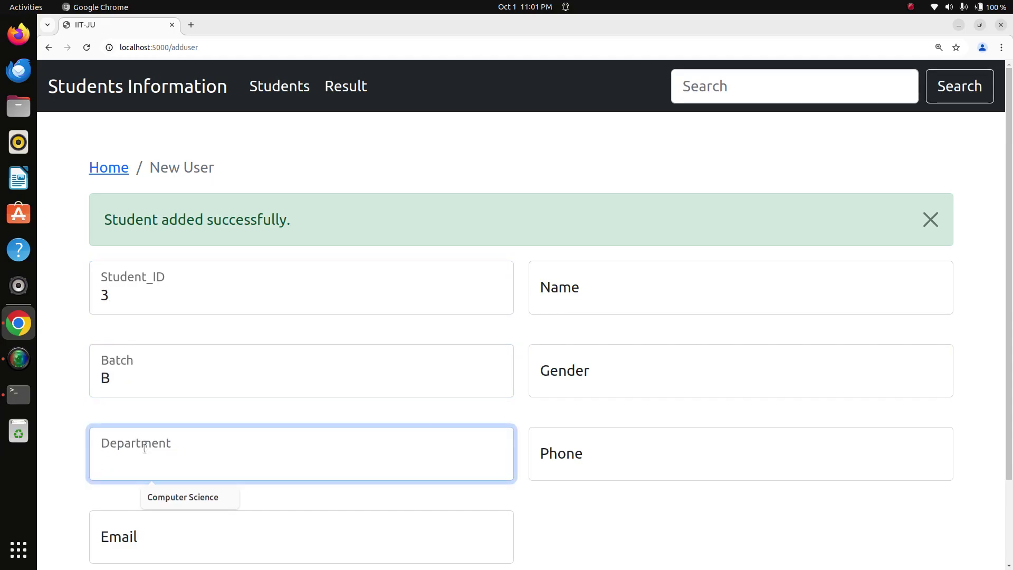
click(188, 499)
click(169, 521)
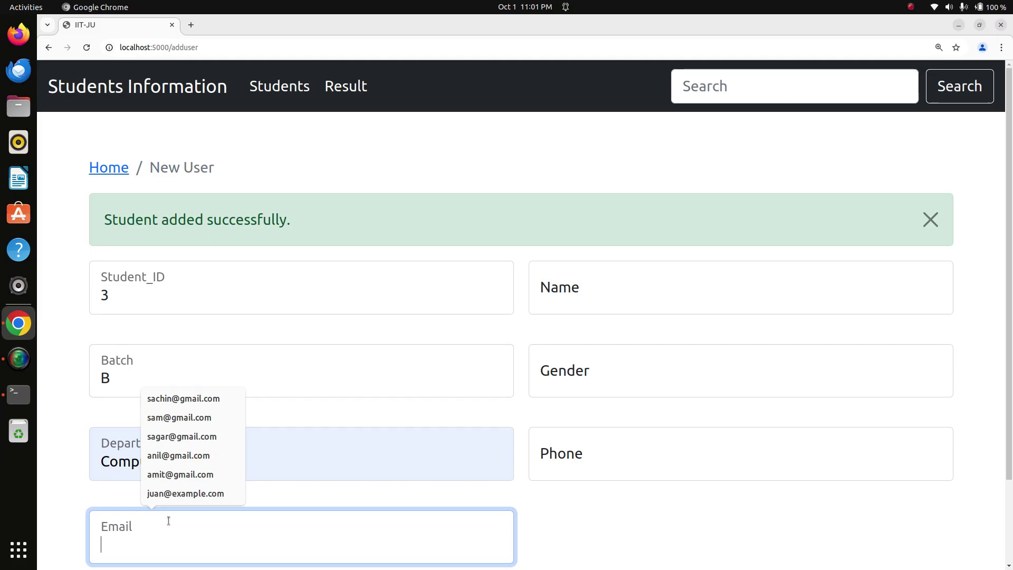
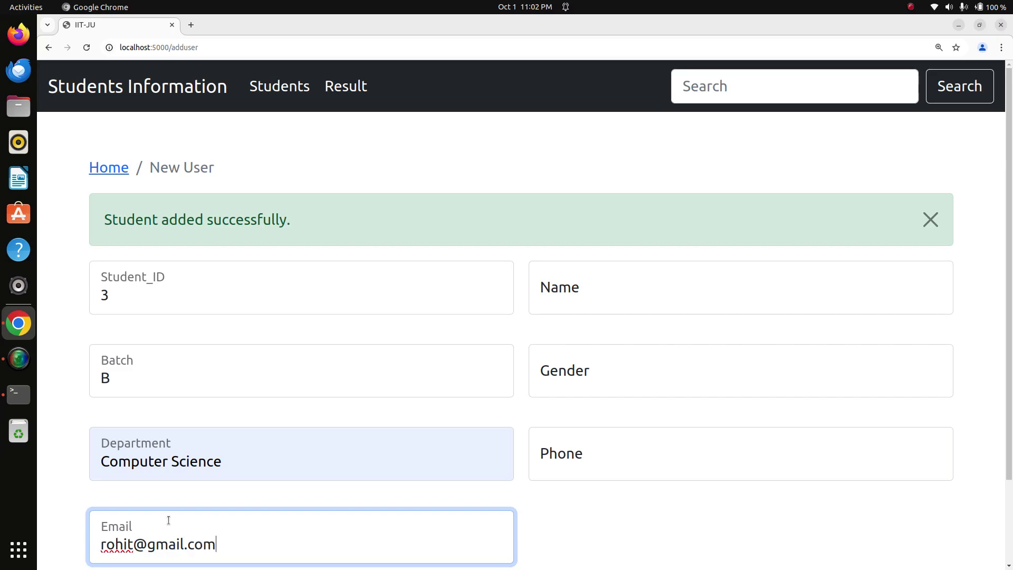
click(568, 288)
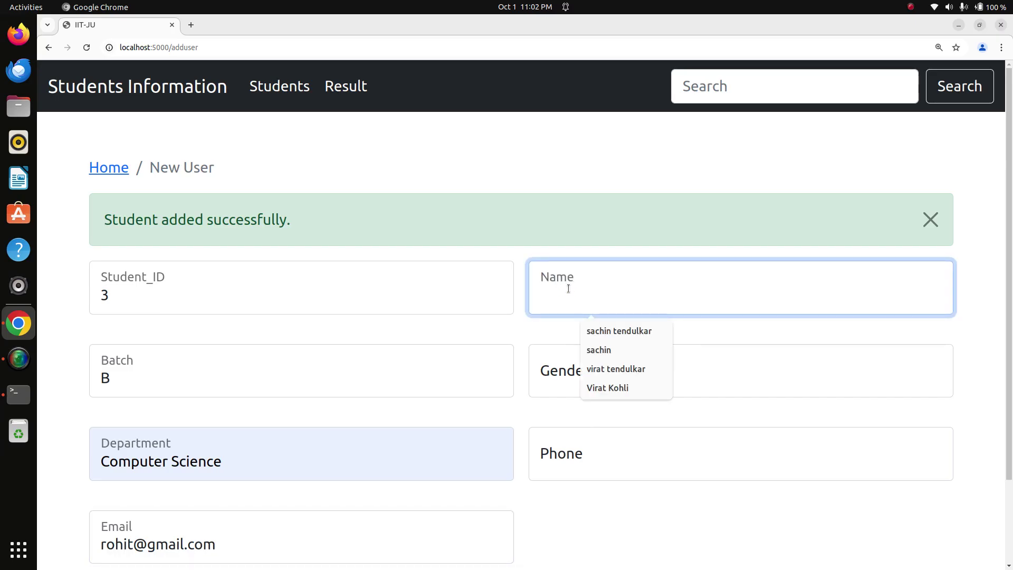
text(Rohit )
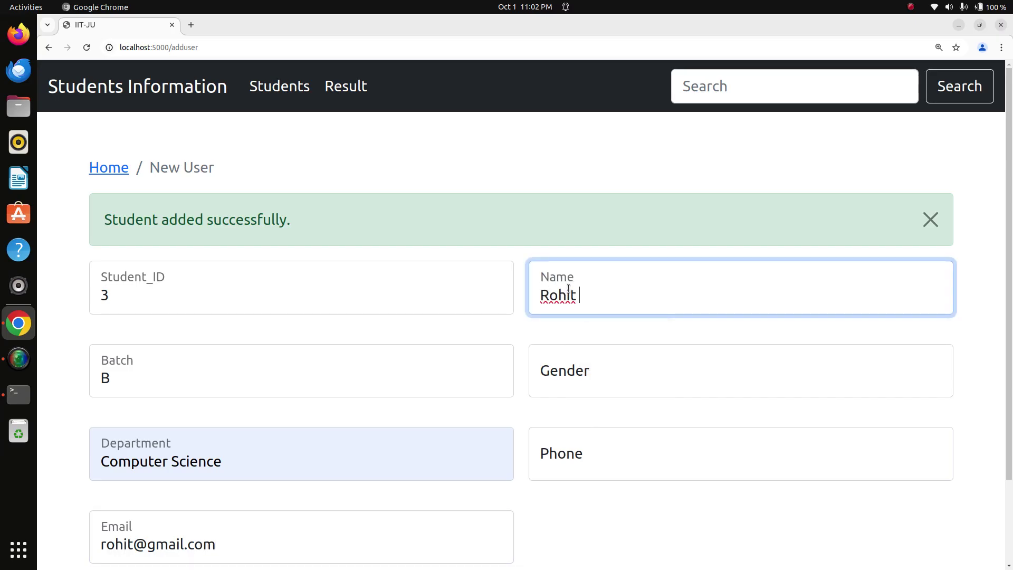
text(Sharm)
text( a)
key(BackSpace)
key(BackSpace)
text(a)
click(606, 368)
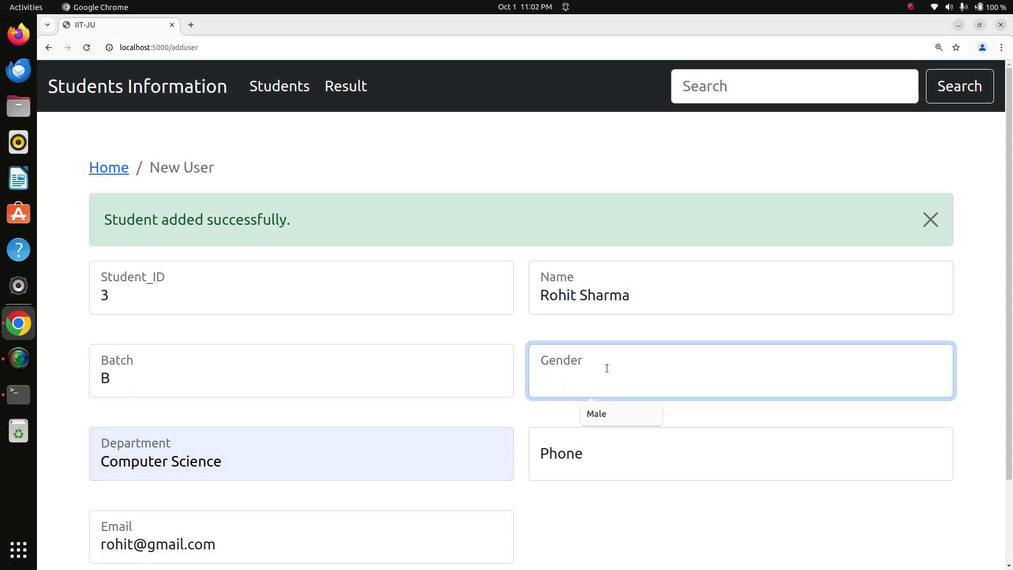
text(N)
key(BackSpace)
text(Male)
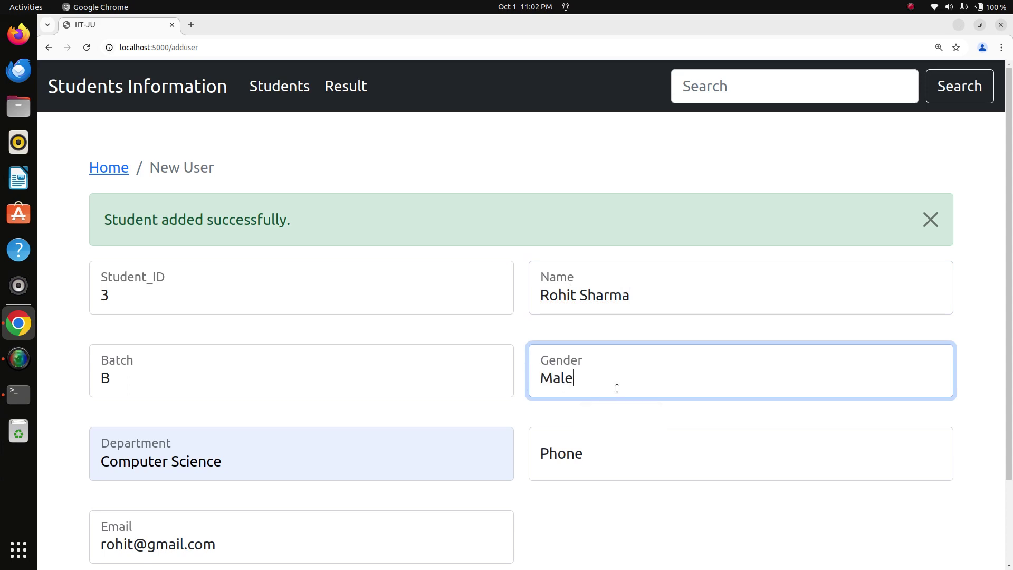
click(586, 453)
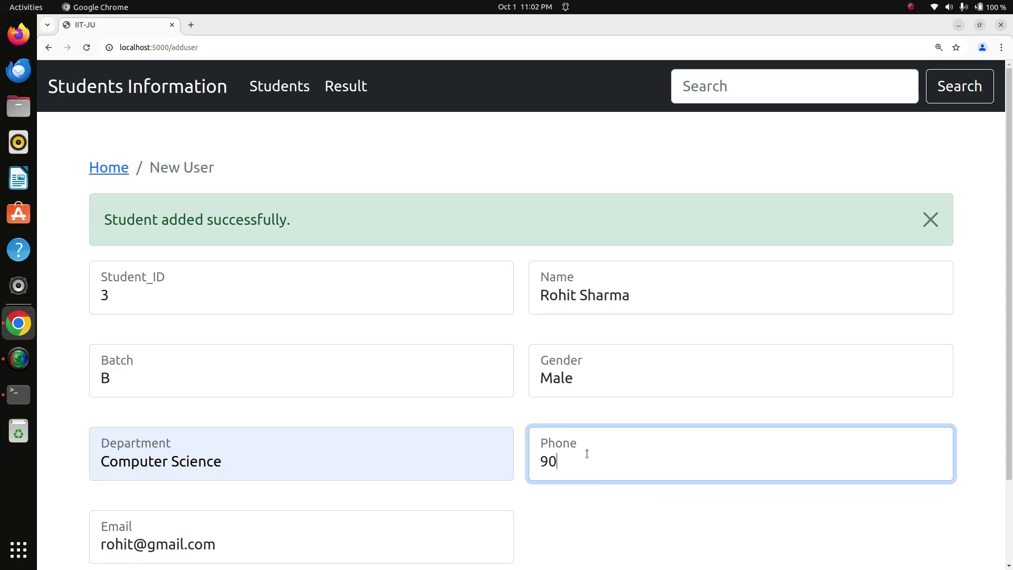
scroll(587, 454, down, 3)
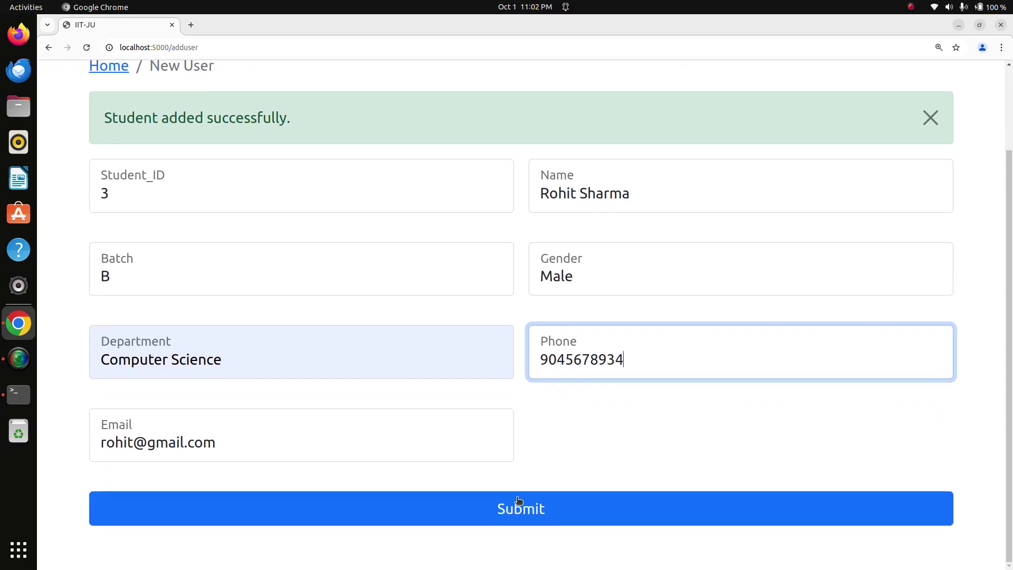
click(517, 505)
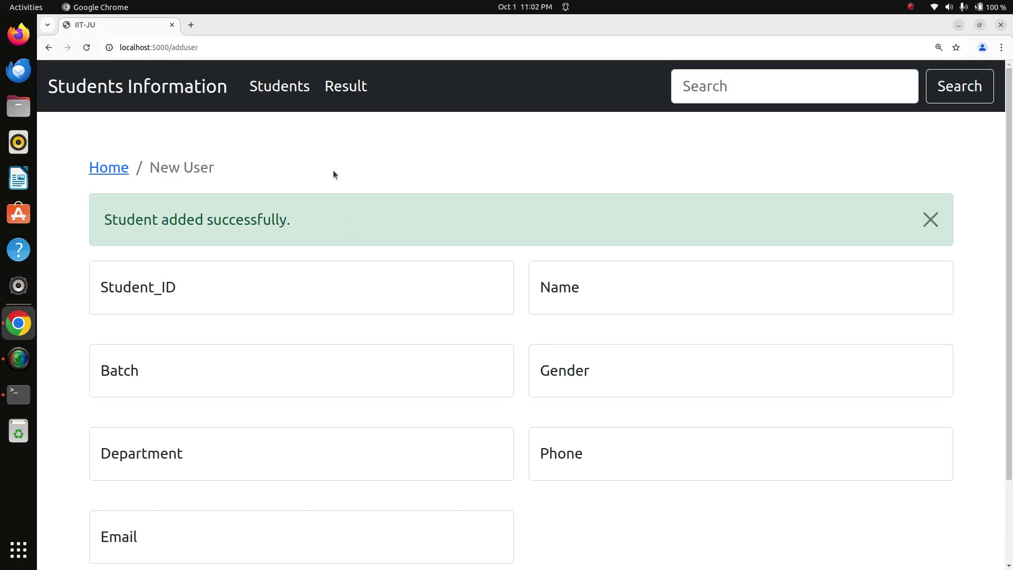
Step: Move between the Results and Students lists, then open the Add Result form
click(334, 93)
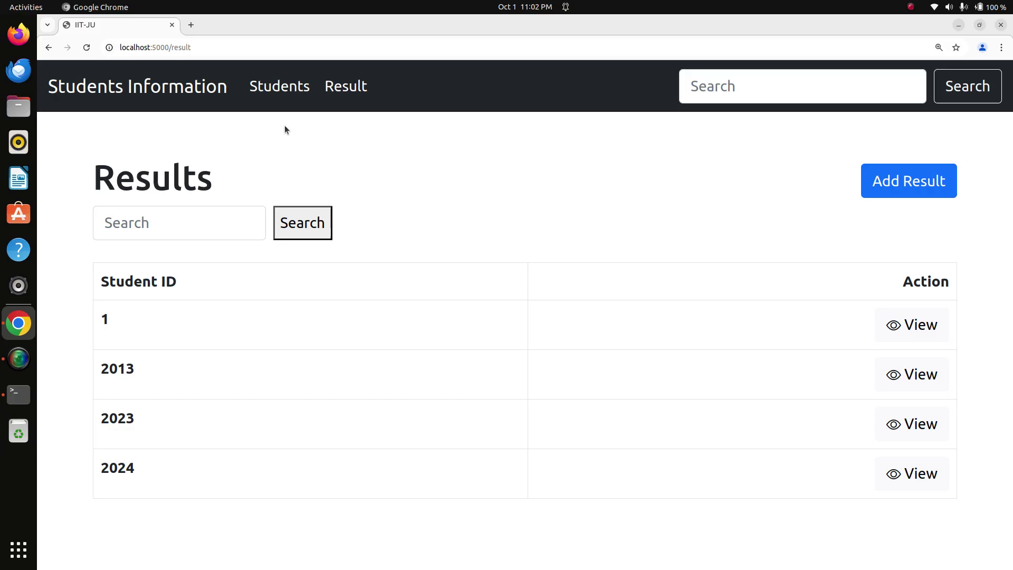
click(279, 87)
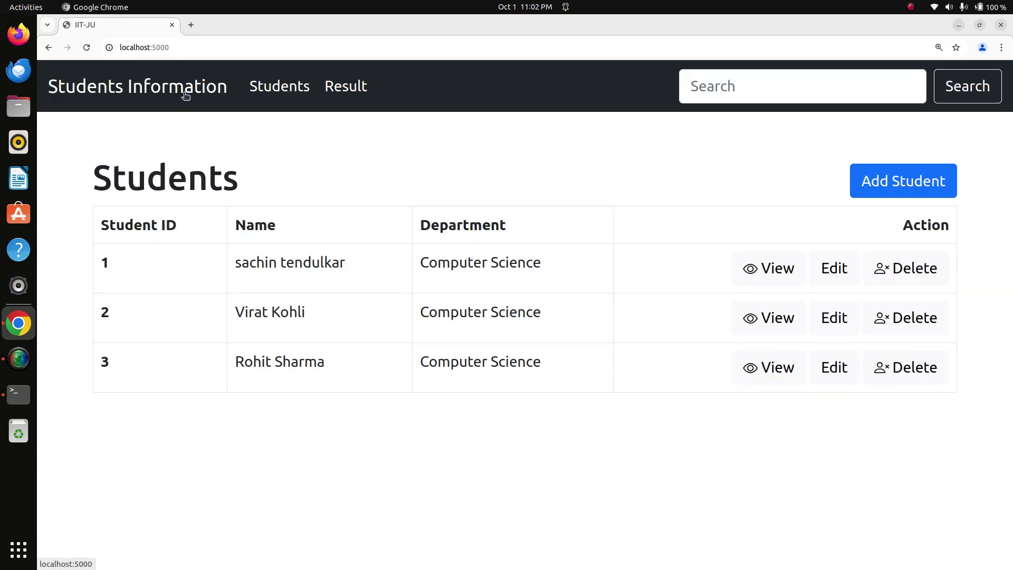
click(333, 91)
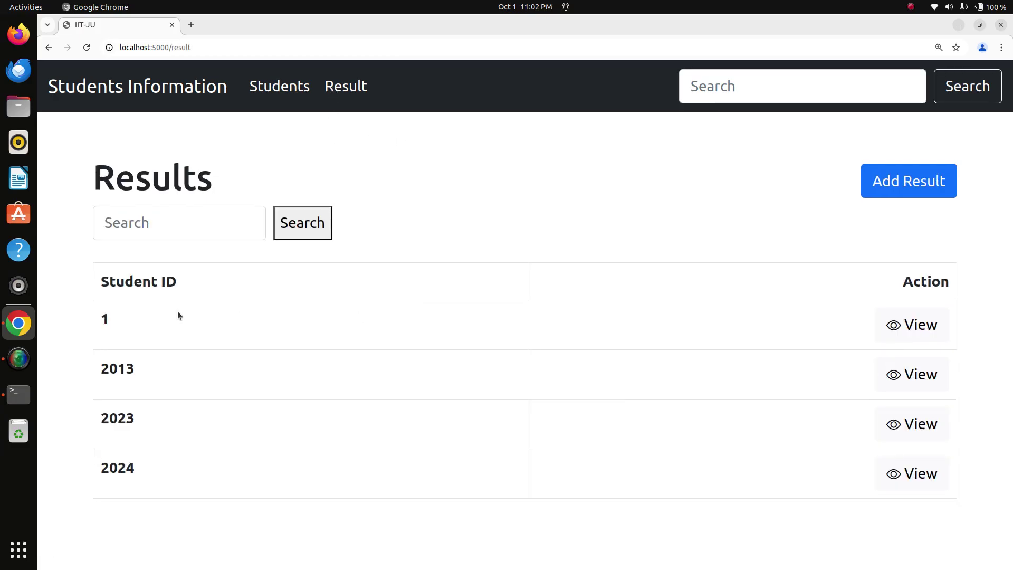
click(346, 88)
click(309, 91)
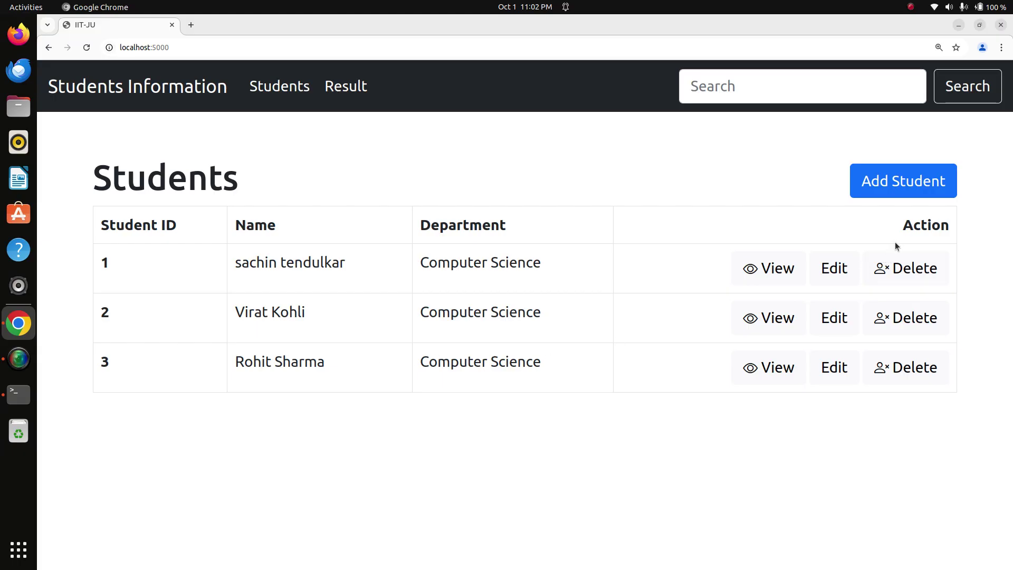
click(346, 93)
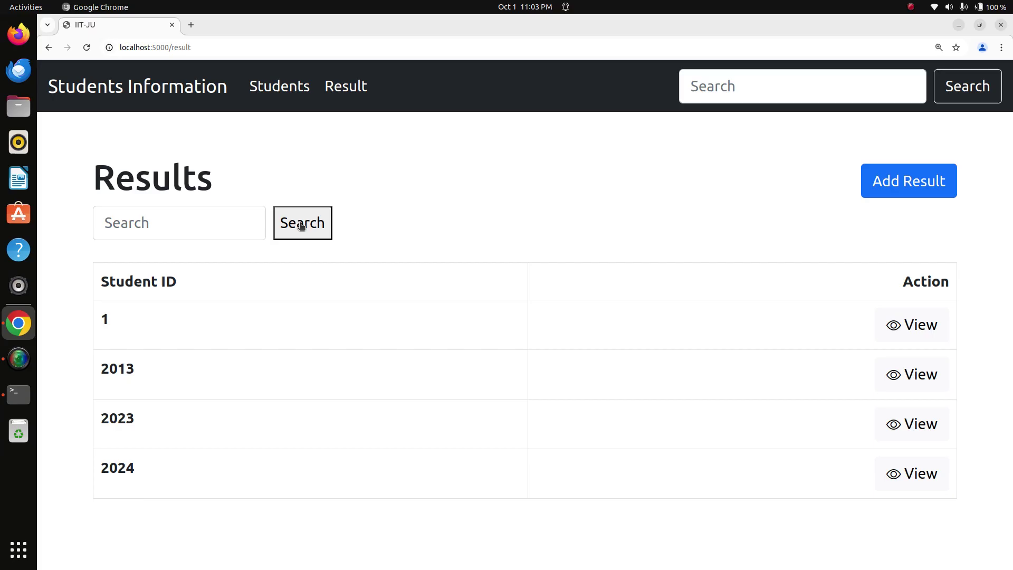
click(905, 180)
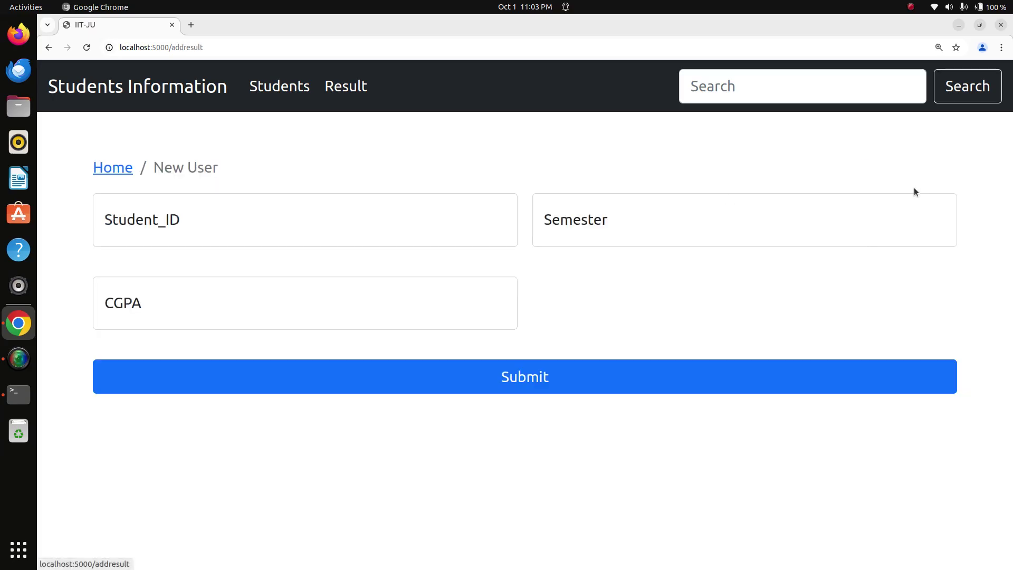
Step: Submit a semester I result for student 1 with CGPA 5.34
click(196, 222)
text(1)
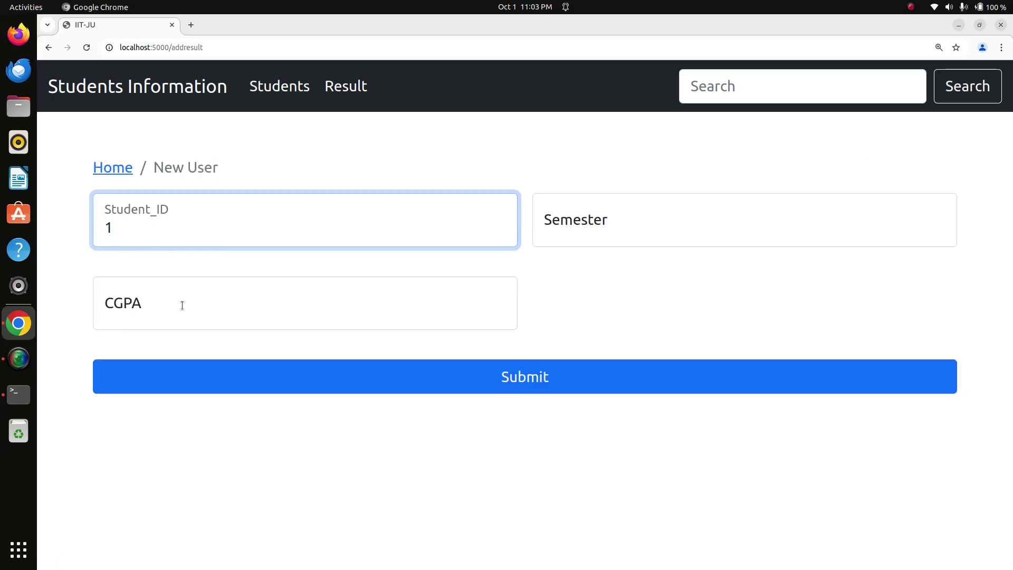
click(181, 305)
text(5)
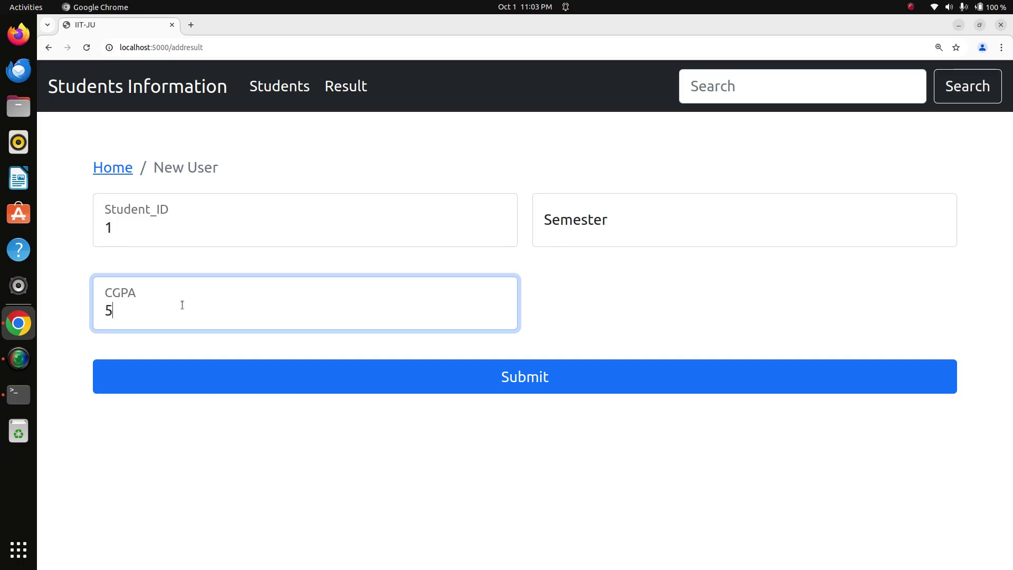
text(.34)
click(570, 228)
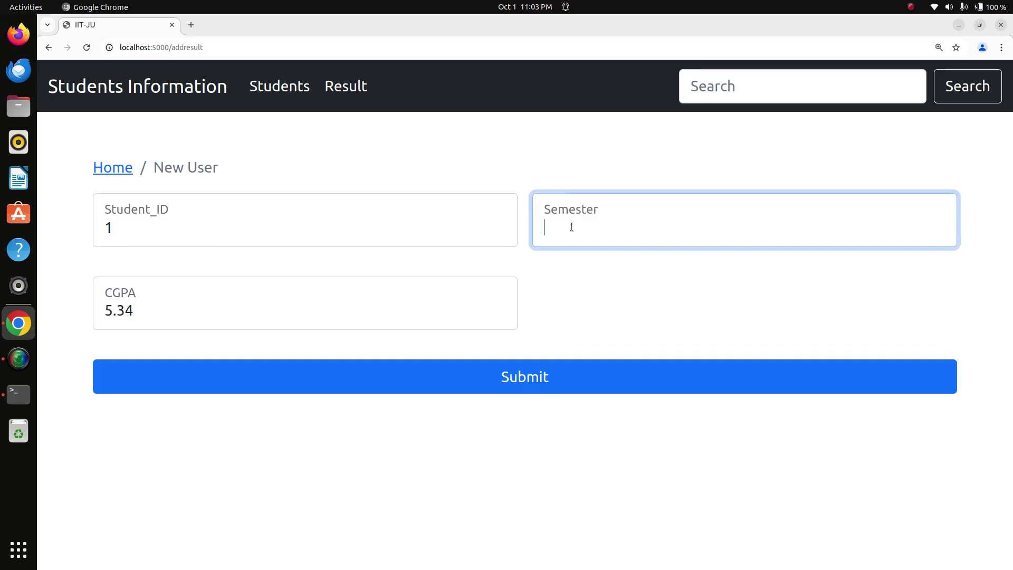
text(1)
click(522, 379)
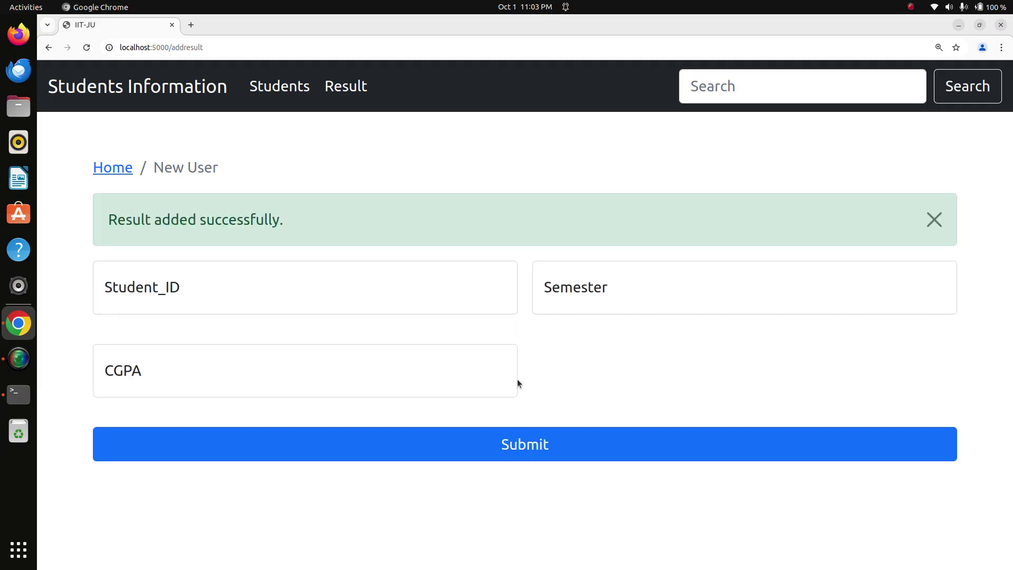
Step: Save student 2's semester I result with CGPA 4.5
click(183, 281)
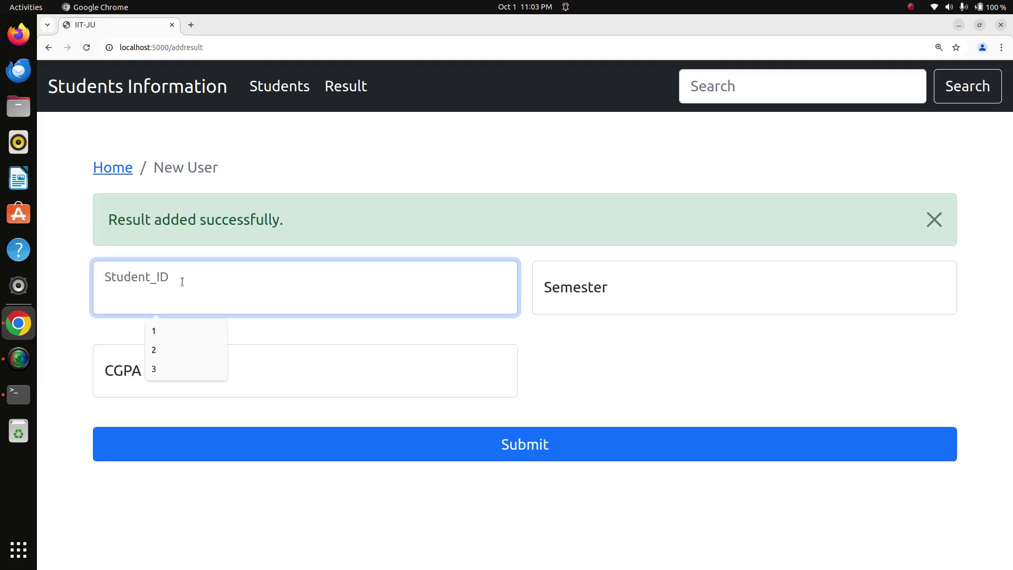
text(2)
click(167, 360)
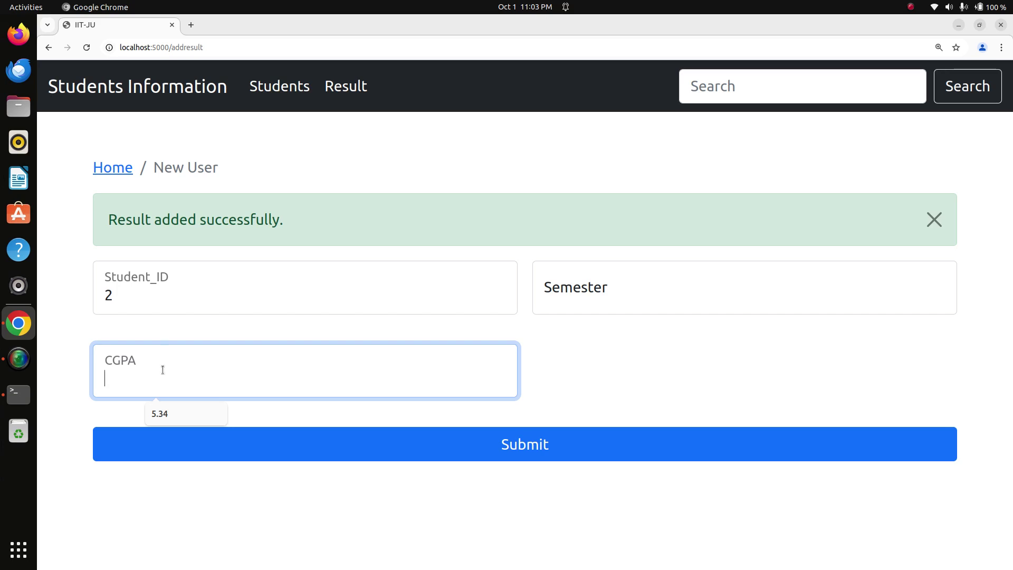
text(4.5)
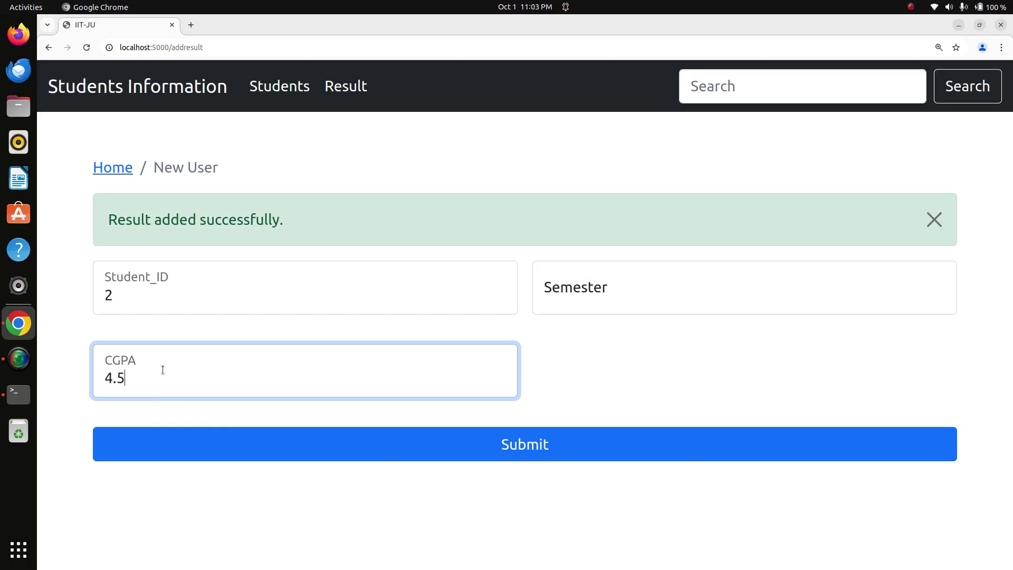
click(569, 282)
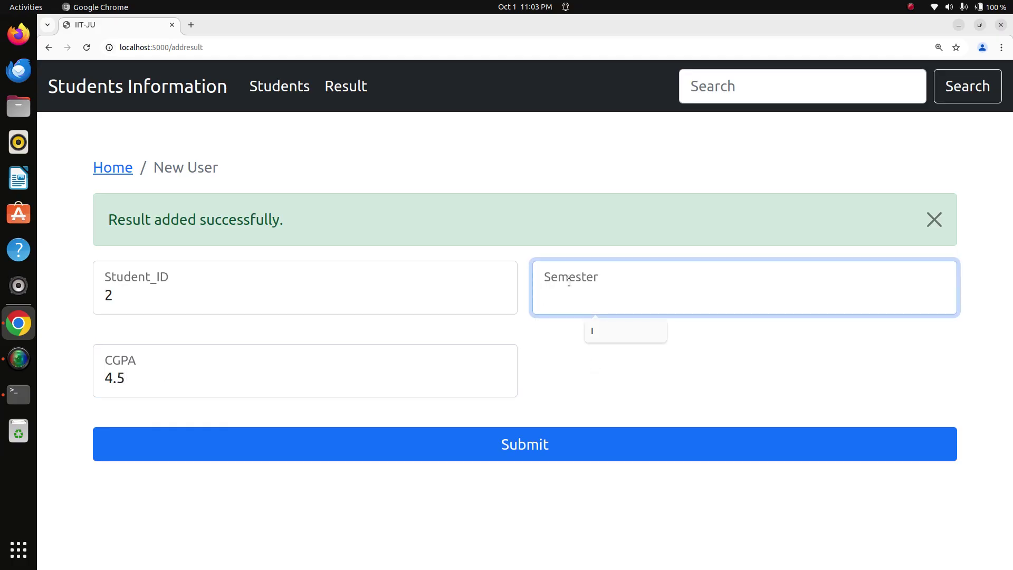
text(I)
click(523, 439)
Step: Save student 3's result with CGPA 4.2
click(173, 297)
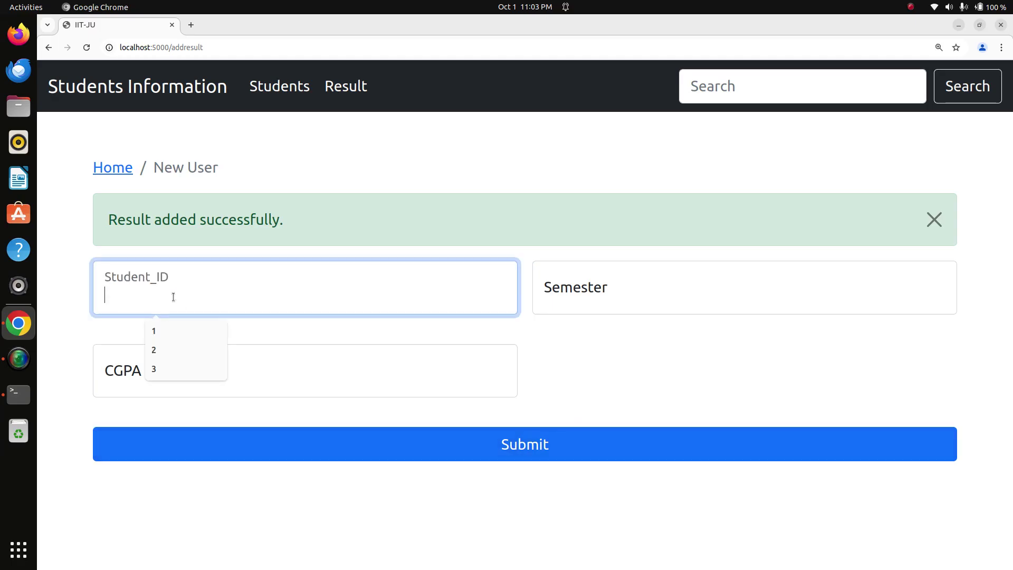
text(3)
click(168, 372)
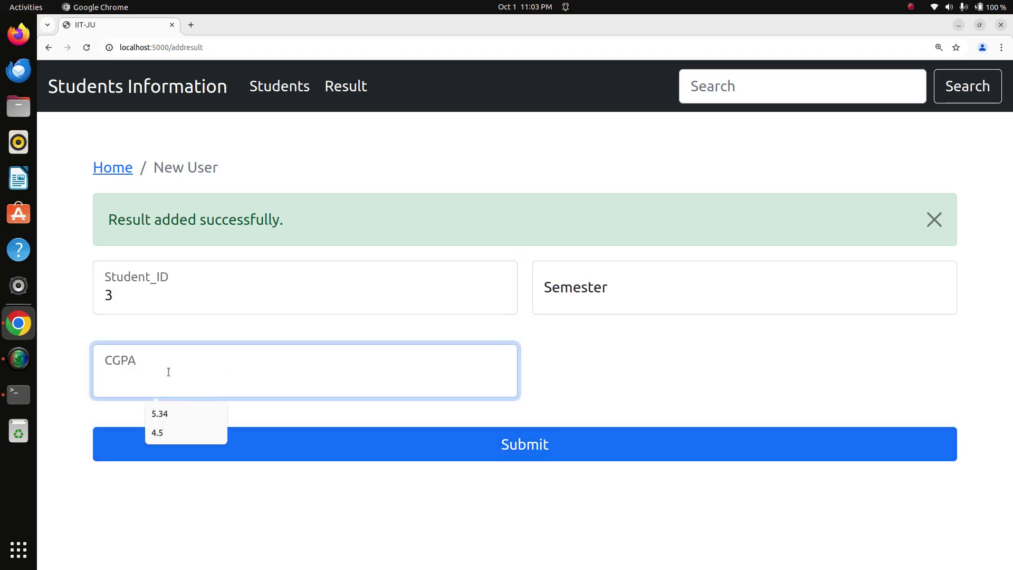
text(4.2)
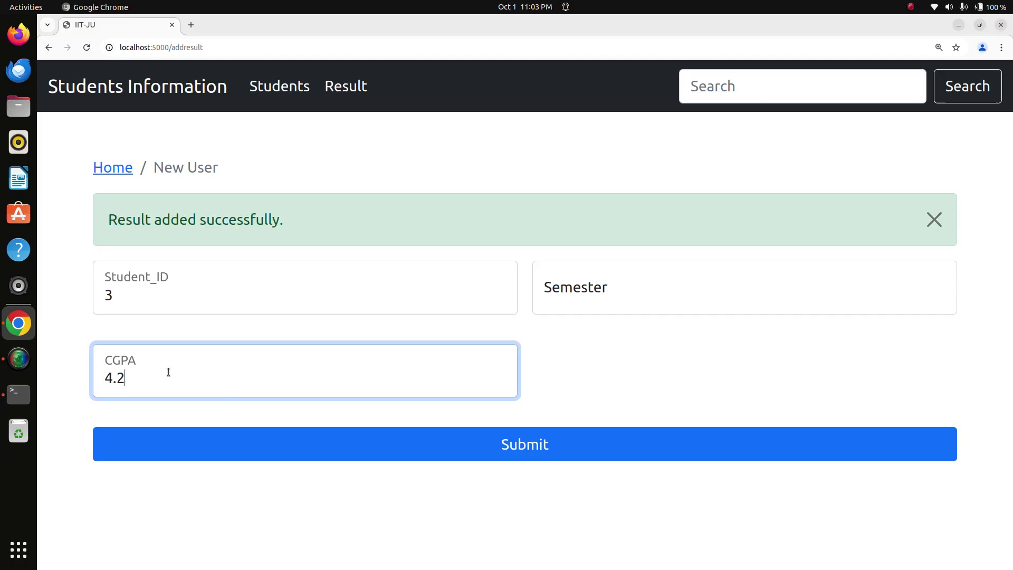
click(559, 294)
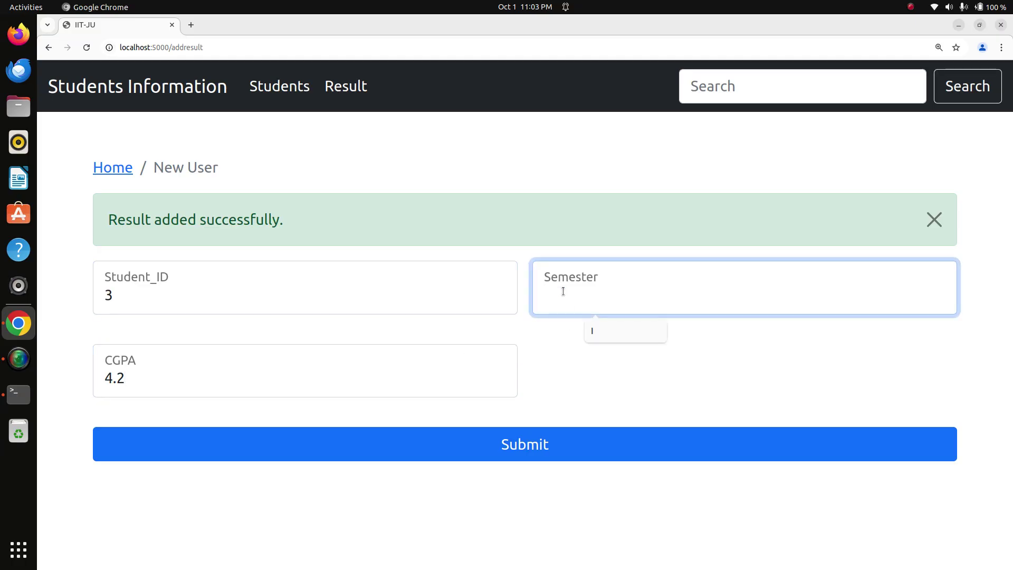
text(II)
click(517, 444)
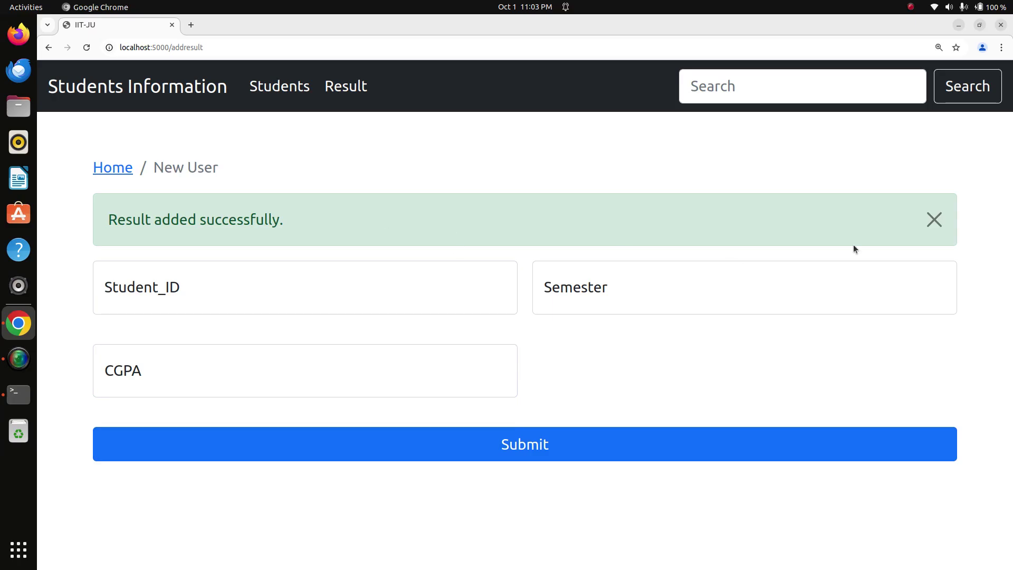
Step: View student 1's semester results and student 2's details, returning to the Students list each time
click(352, 91)
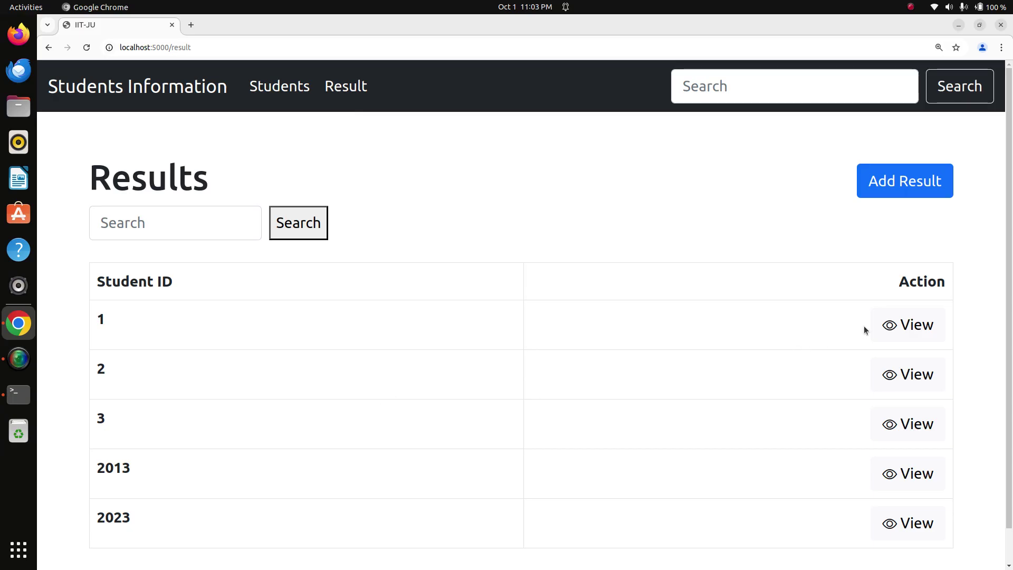
click(918, 326)
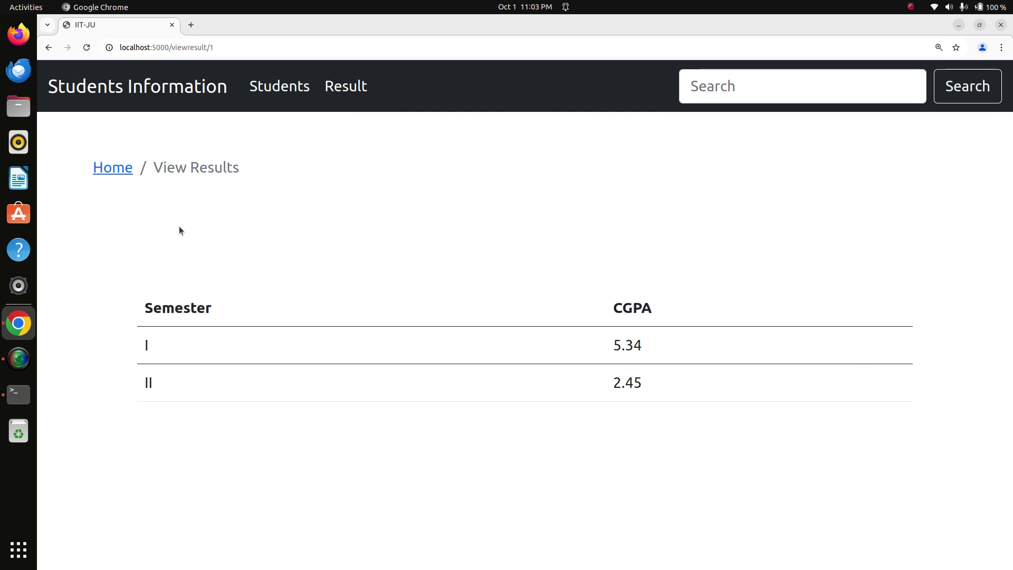
click(124, 173)
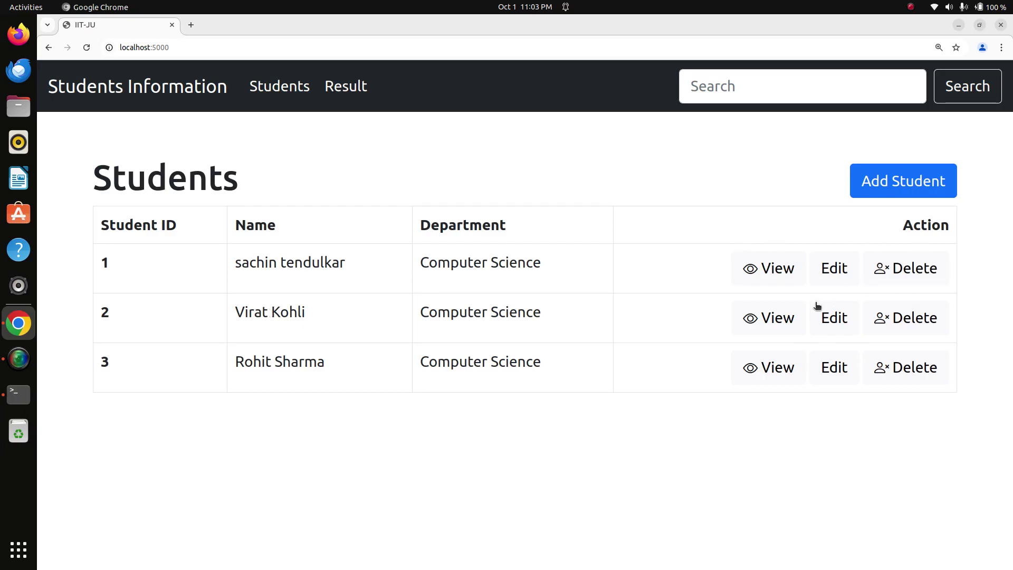
click(785, 317)
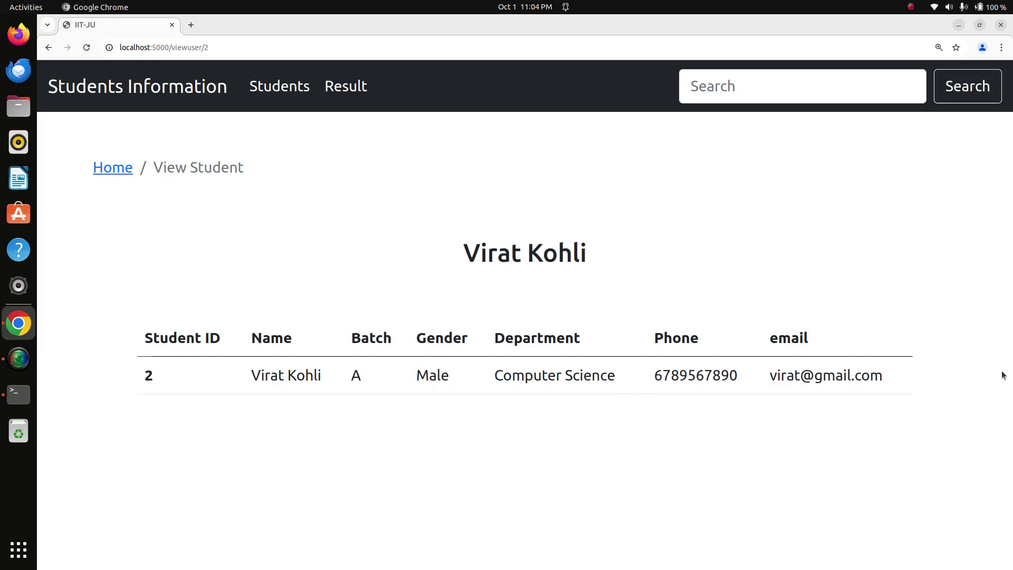
click(113, 169)
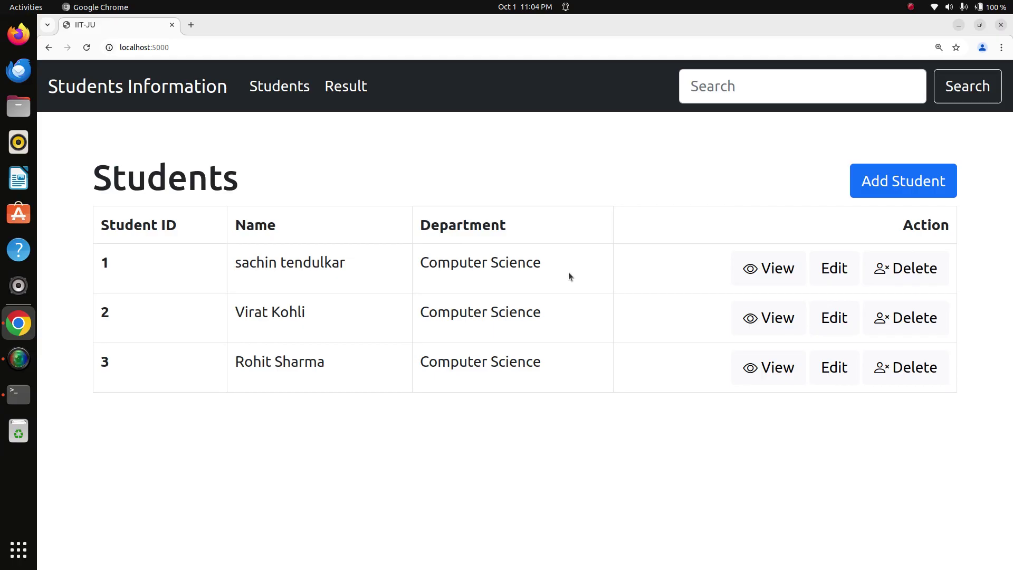
Step: View student 2's and student 3's semester results, then return to the Students list
click(351, 85)
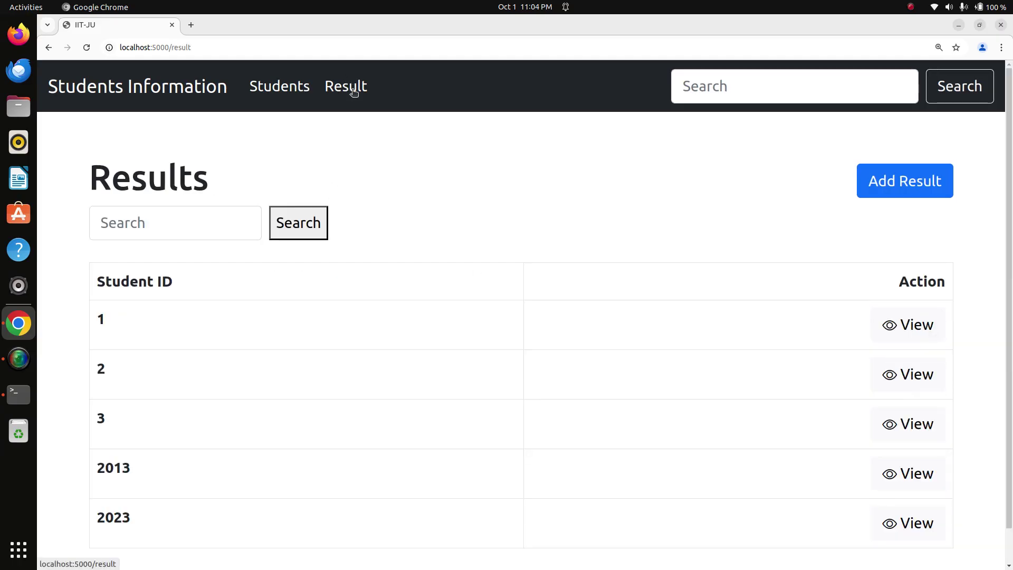
click(908, 375)
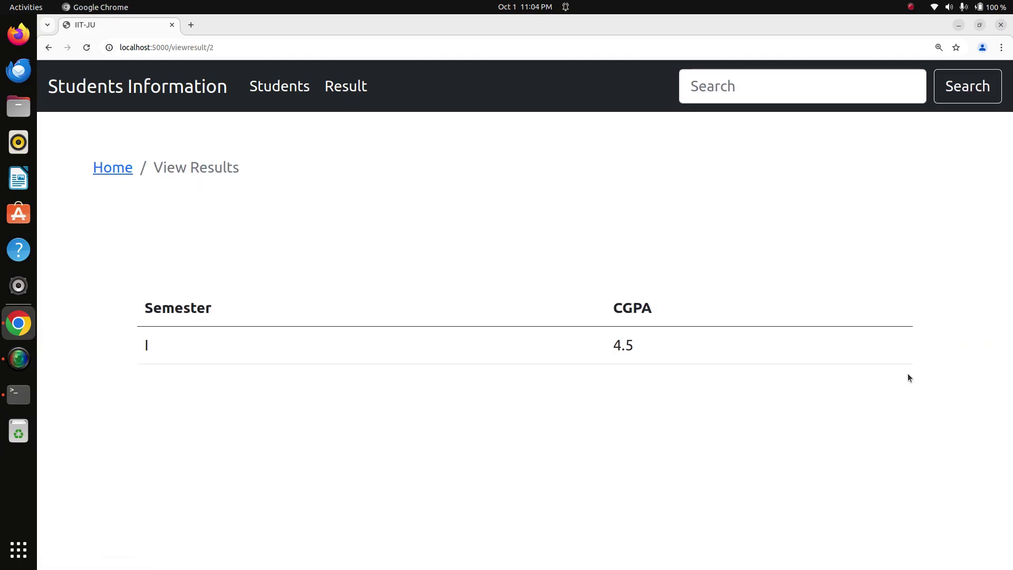
click(110, 168)
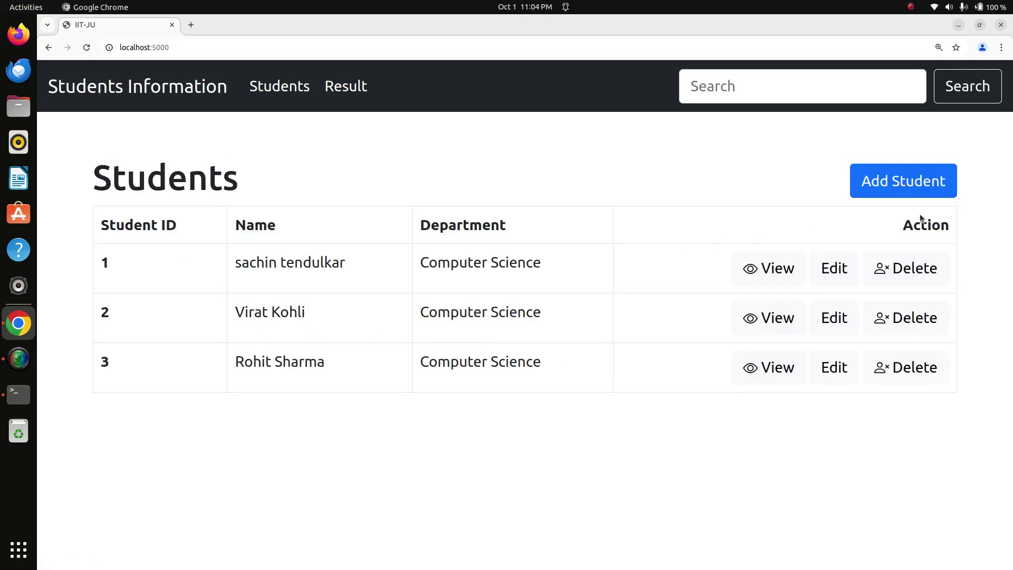
click(328, 92)
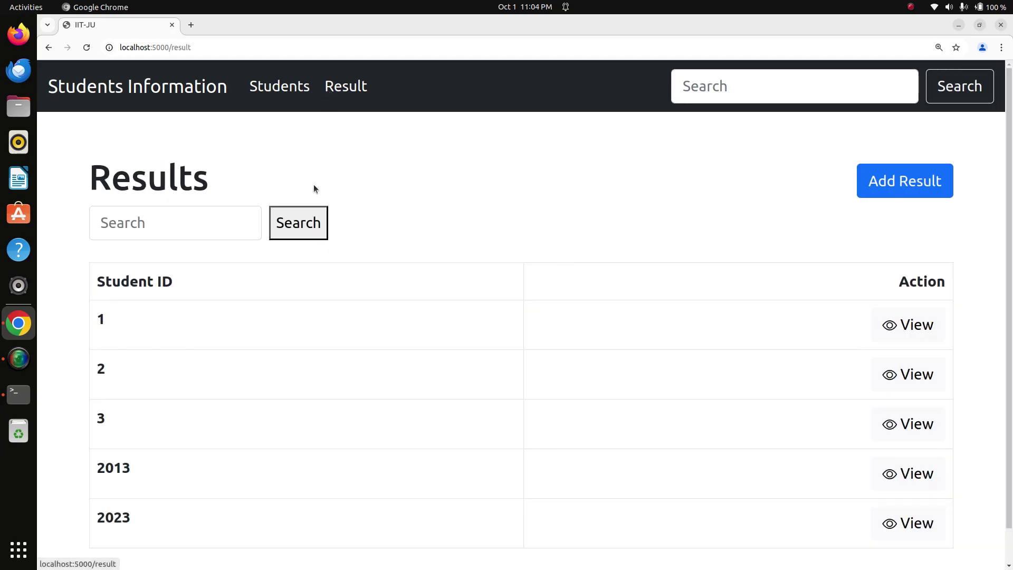
click(902, 423)
click(267, 89)
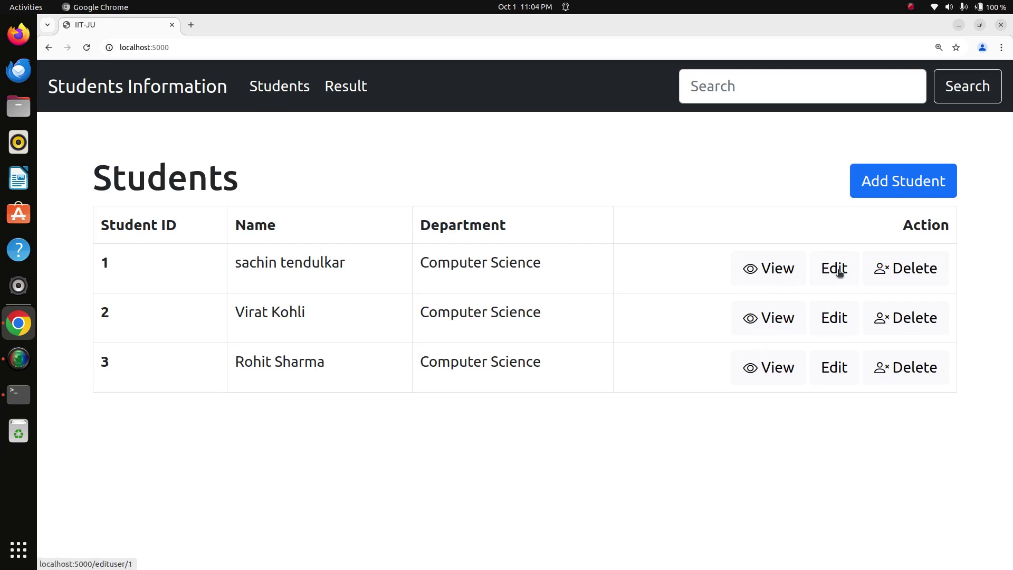
click(834, 369)
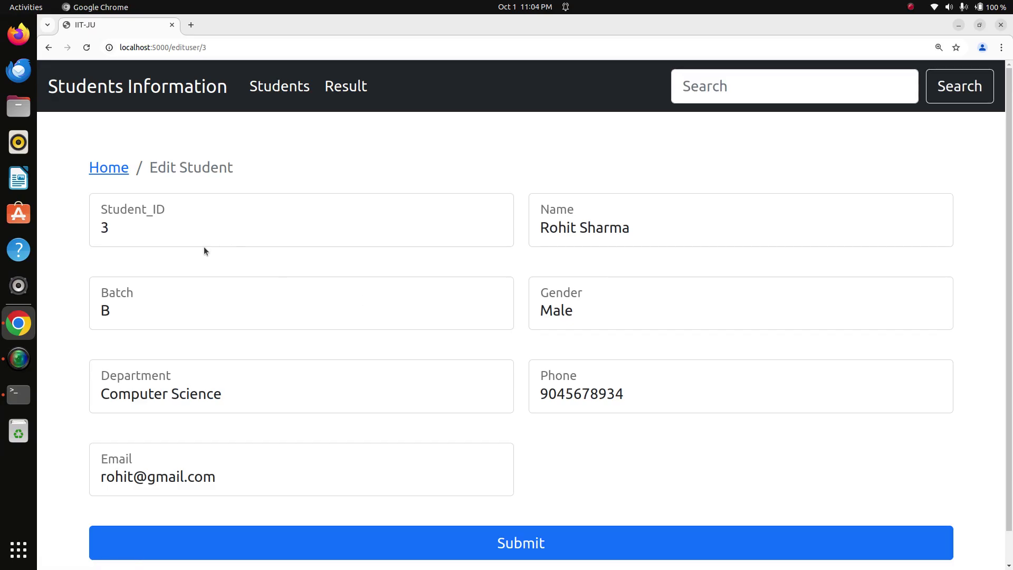
drag(636, 236, 501, 223)
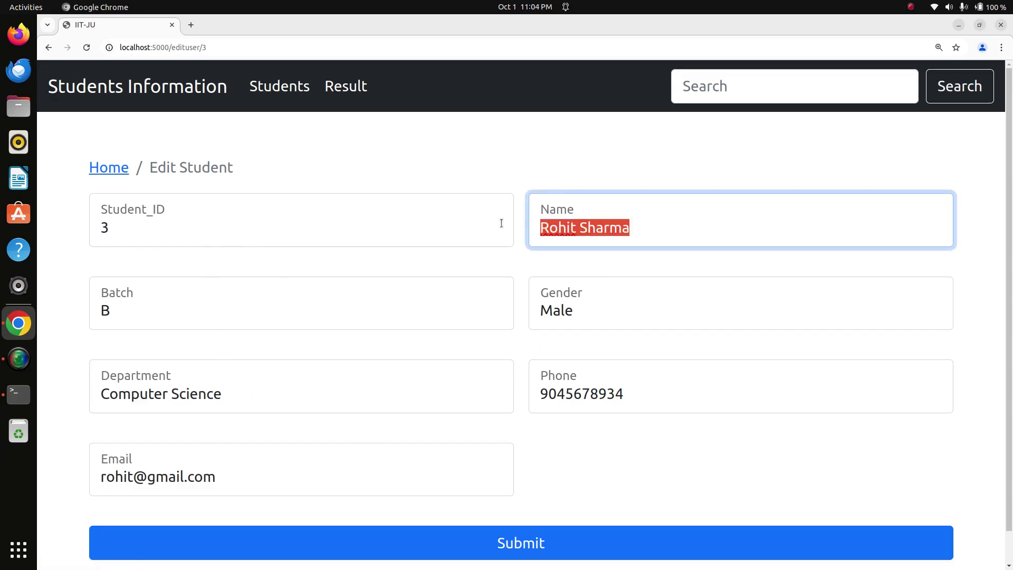
text(S)
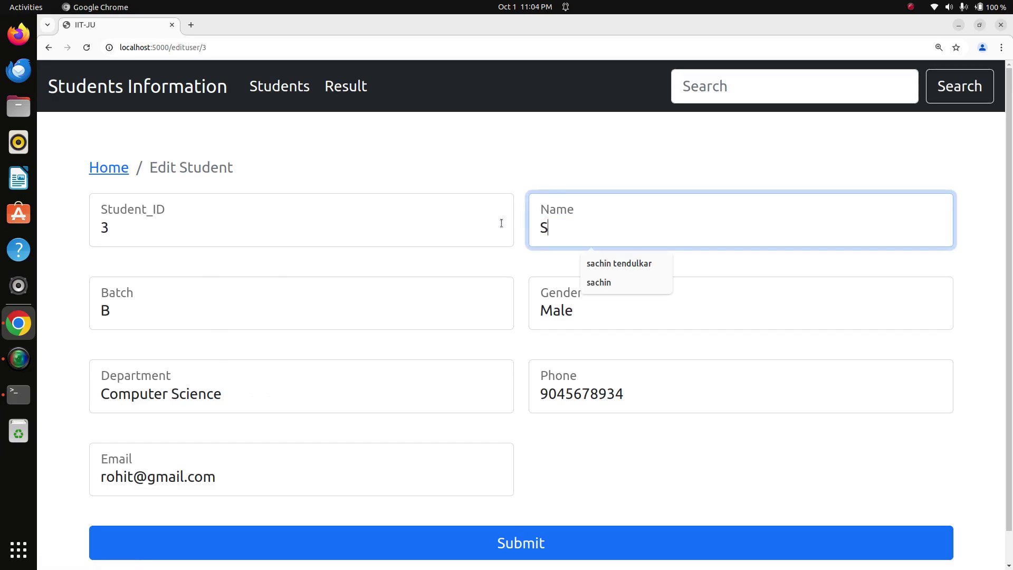
text(hahru)
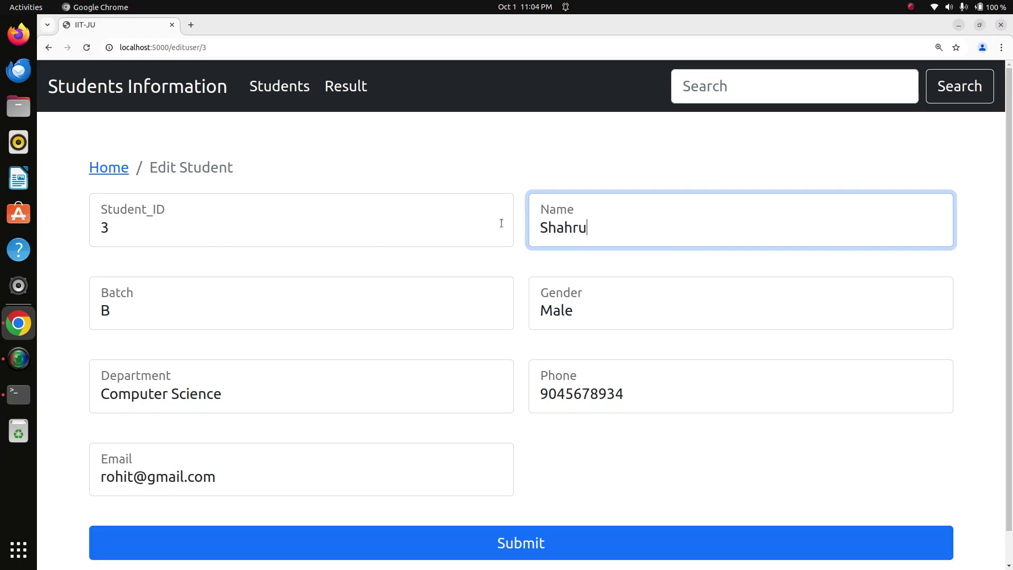
text(kh )
text(K)
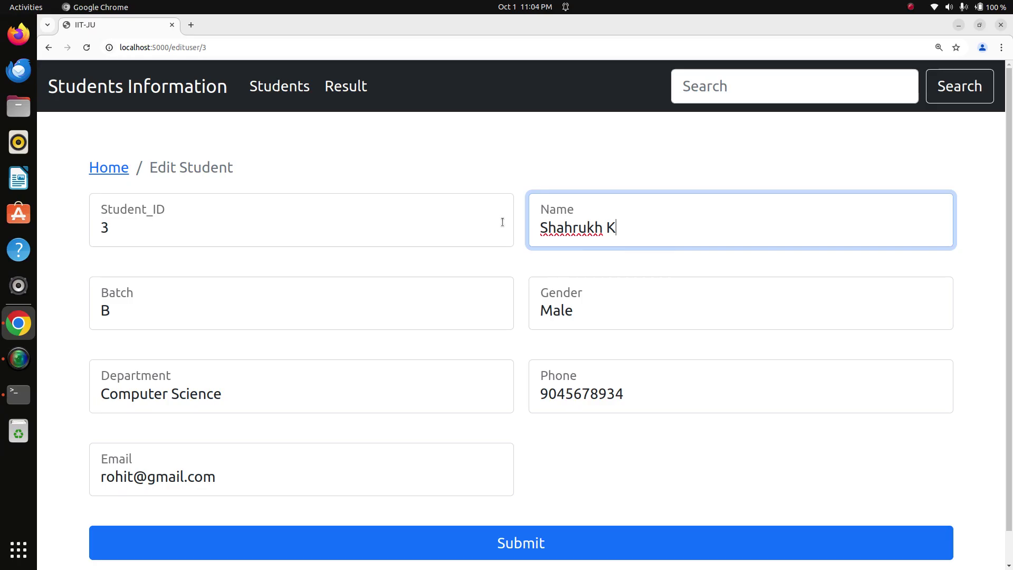
text(han)
click(148, 307)
key(BackSpace)
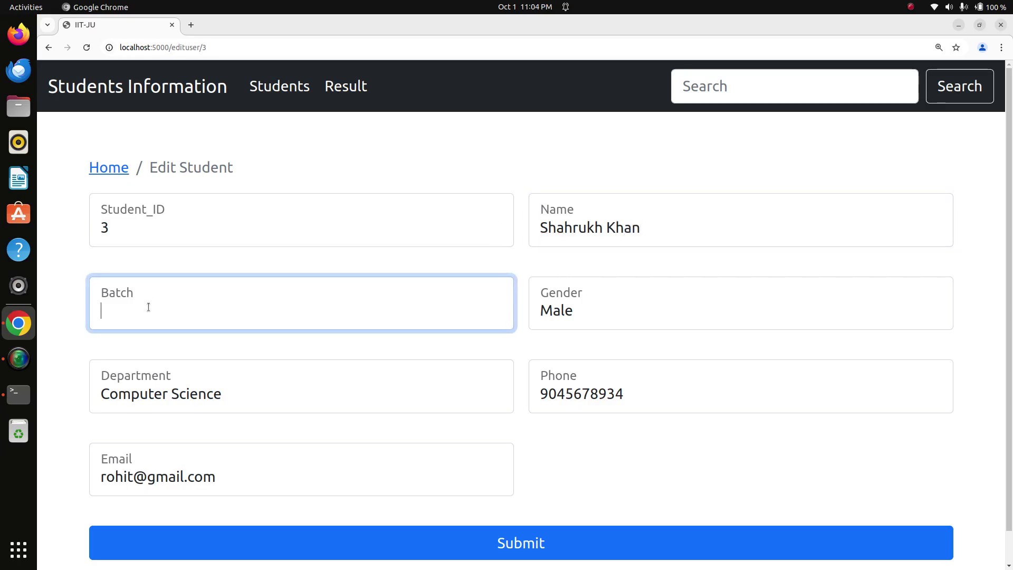
text(A)
click(625, 399)
key(BackSpace)
key(BackSpace)
key(BackSpace)
key(BackSpace)
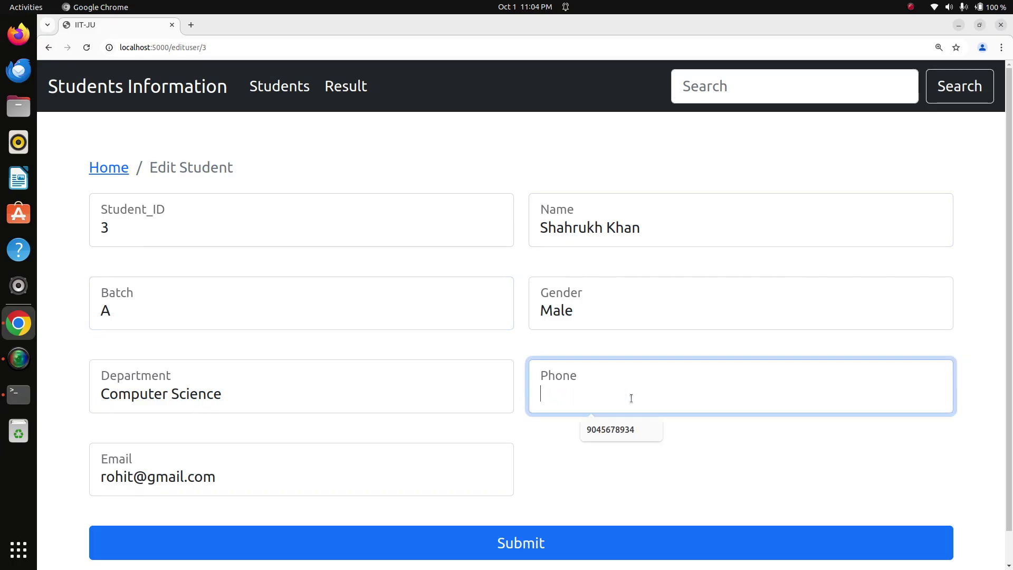
text(6)
key(BackSpace)
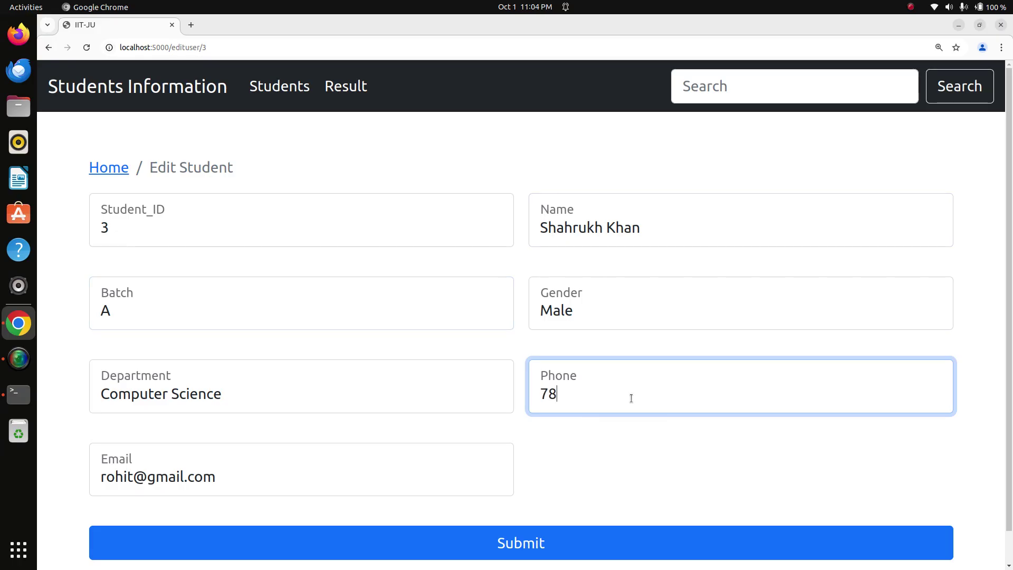
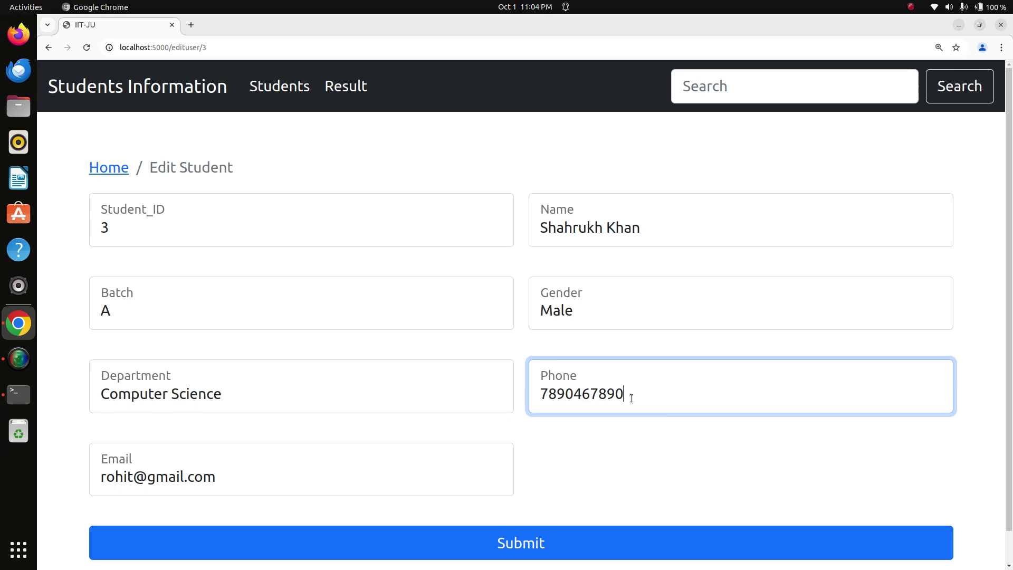
click(562, 542)
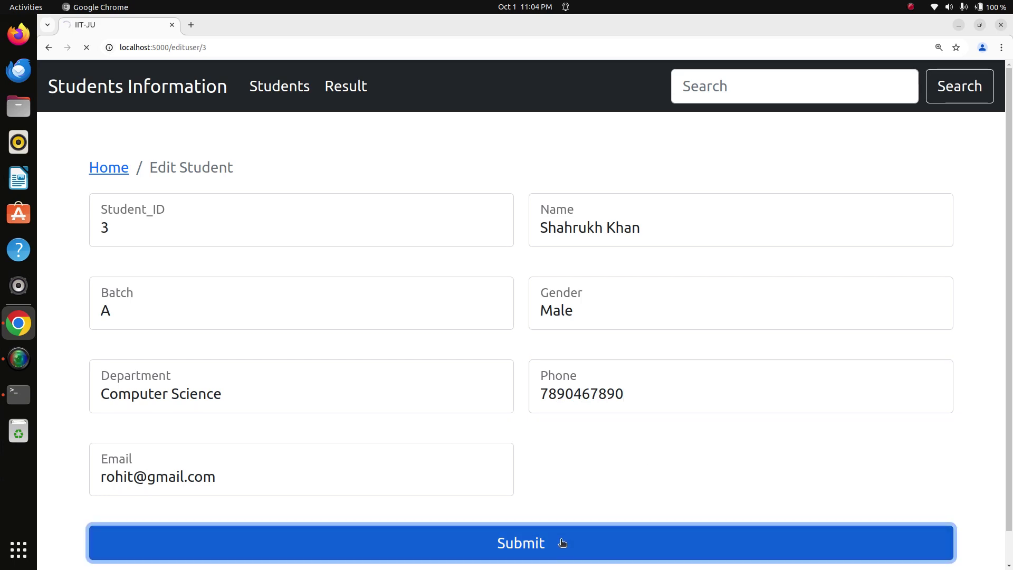
scroll(562, 543, down, 1)
scroll(562, 542, up, 1)
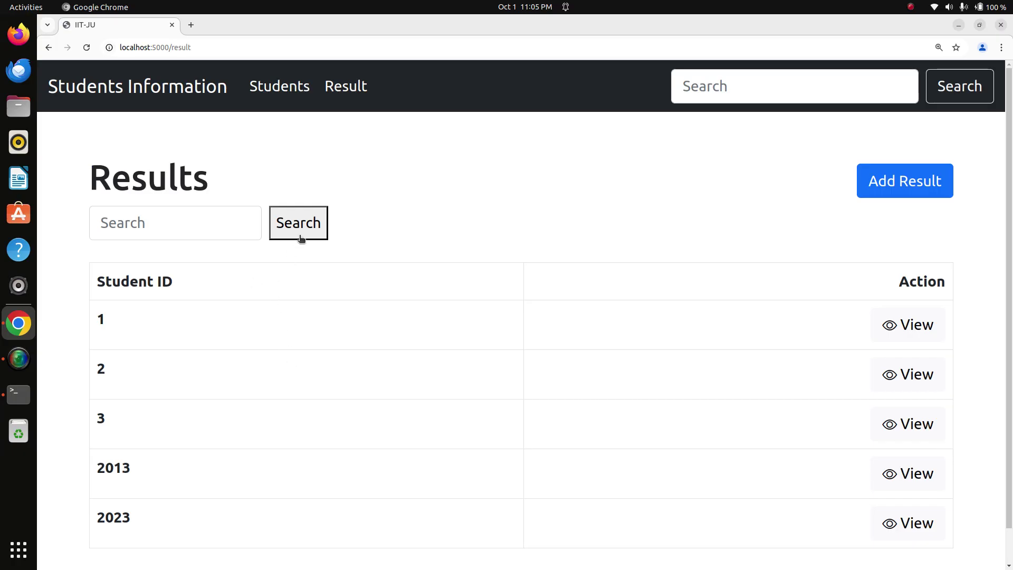
Step: View student 1's CGPA results, then return to the student list
click(290, 89)
click(910, 325)
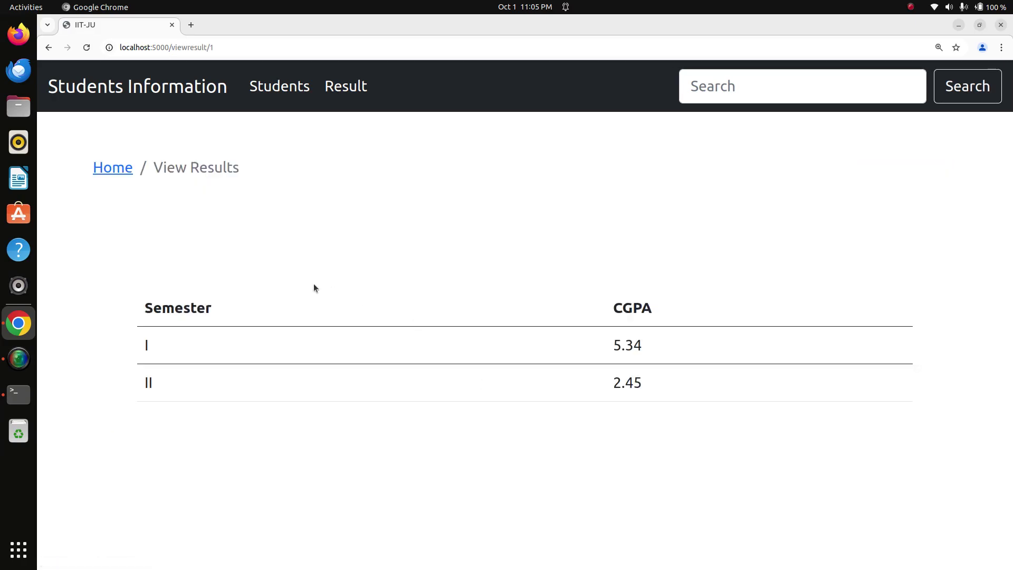
click(113, 168)
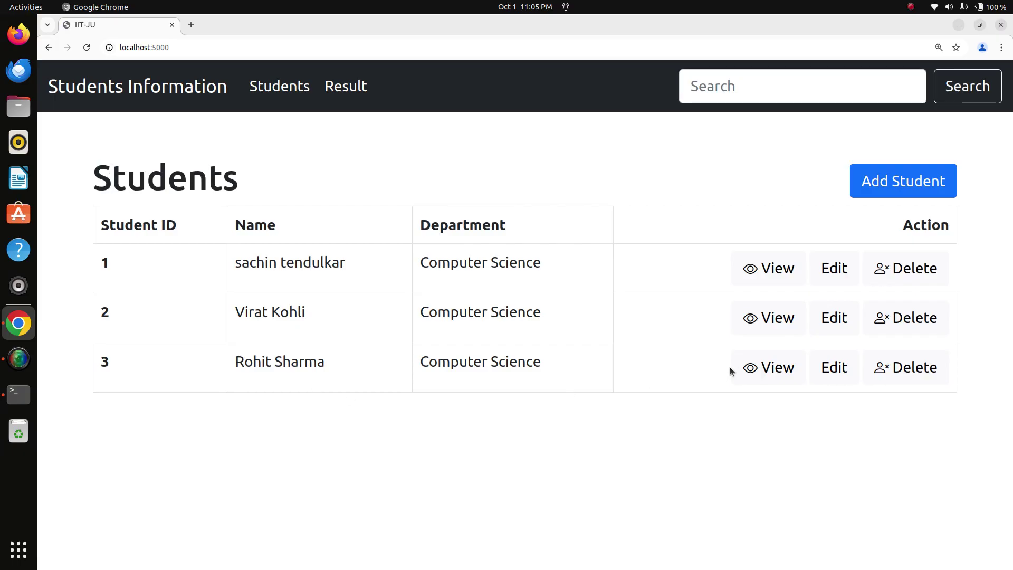
Step: Rename student 3 from Rohit Sharma to Shahrukh, save, and return to the list
click(840, 367)
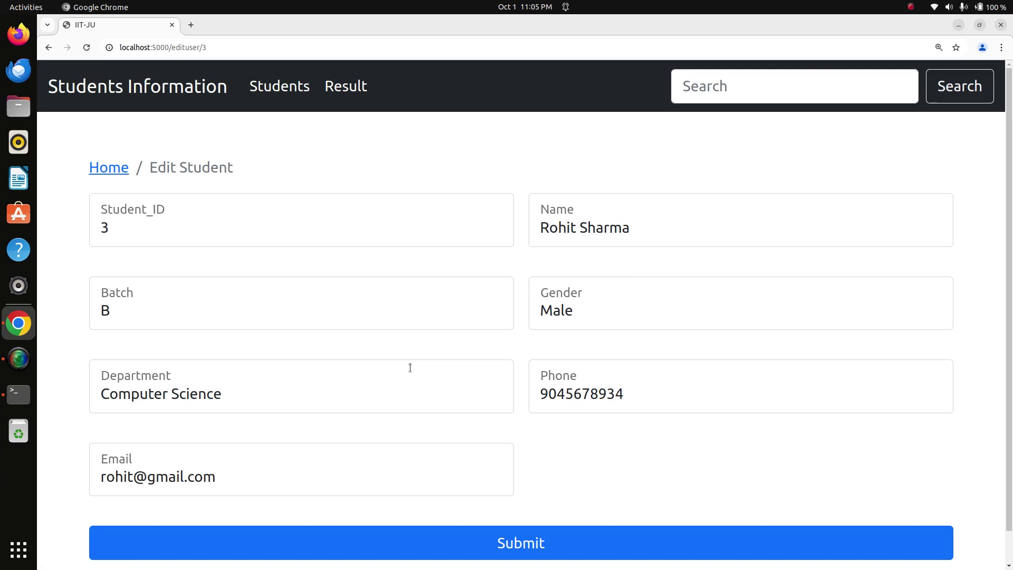
drag(647, 228, 541, 229)
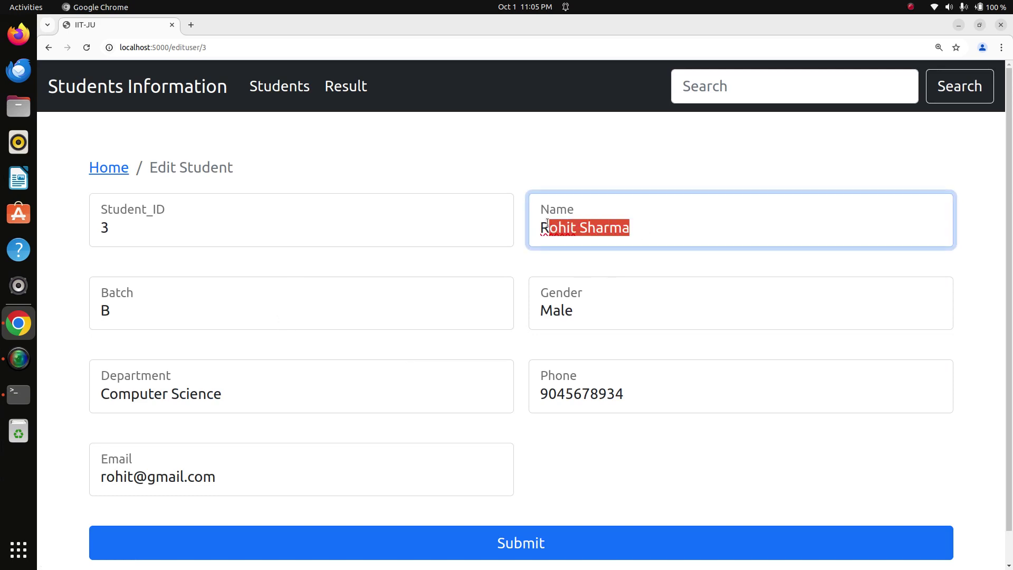
text(S)
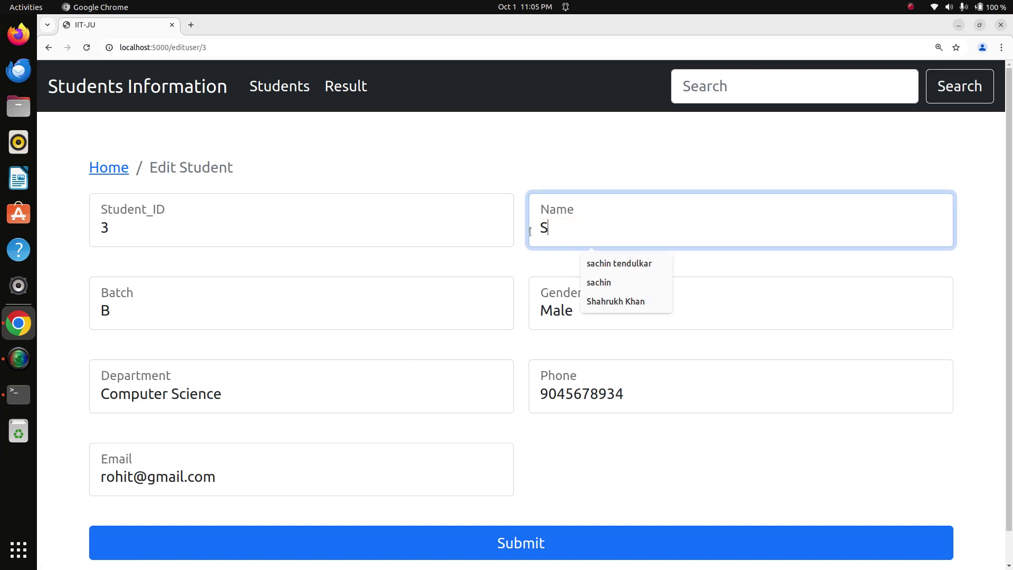
text(har)
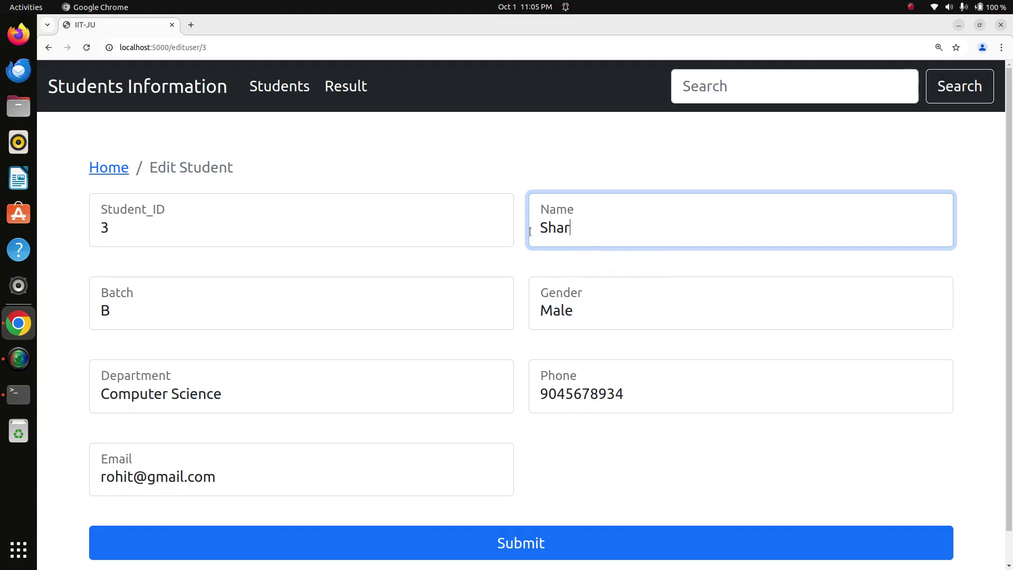
key(BackSpace)
text(h)
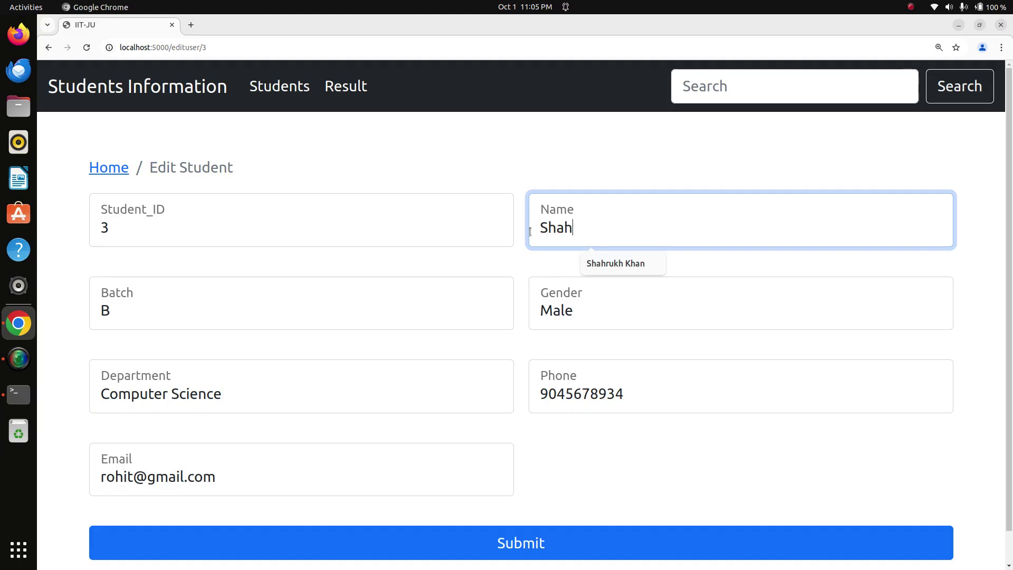
text(rukh)
click(498, 544)
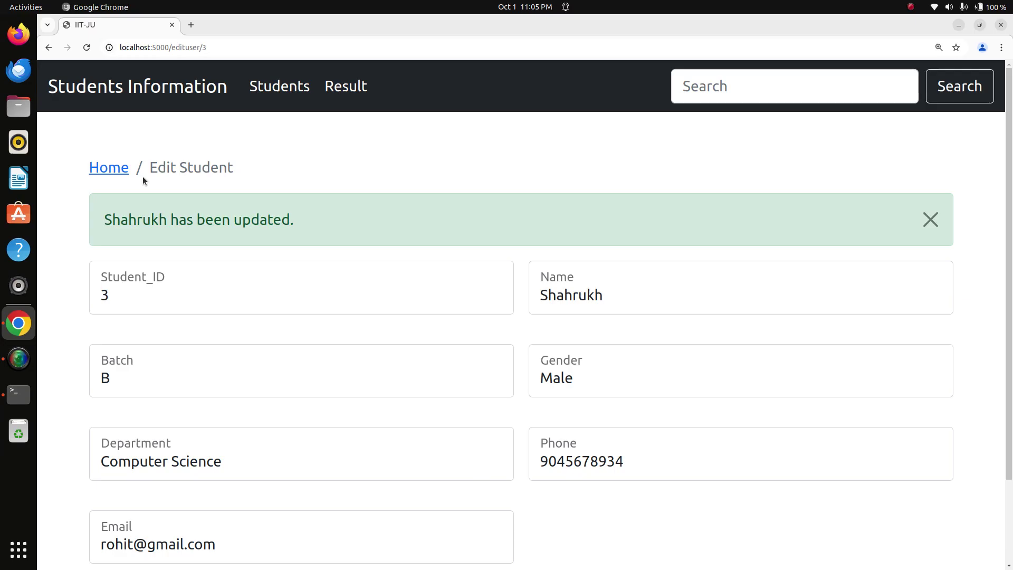
click(119, 168)
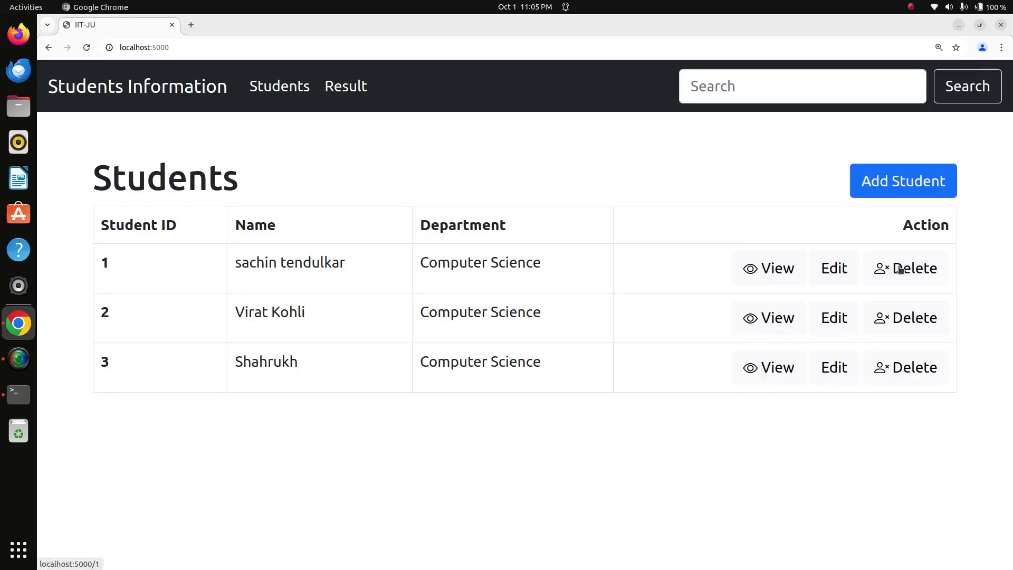
Step: Delete student 3, Shahrukh, from the Students Information list
click(916, 371)
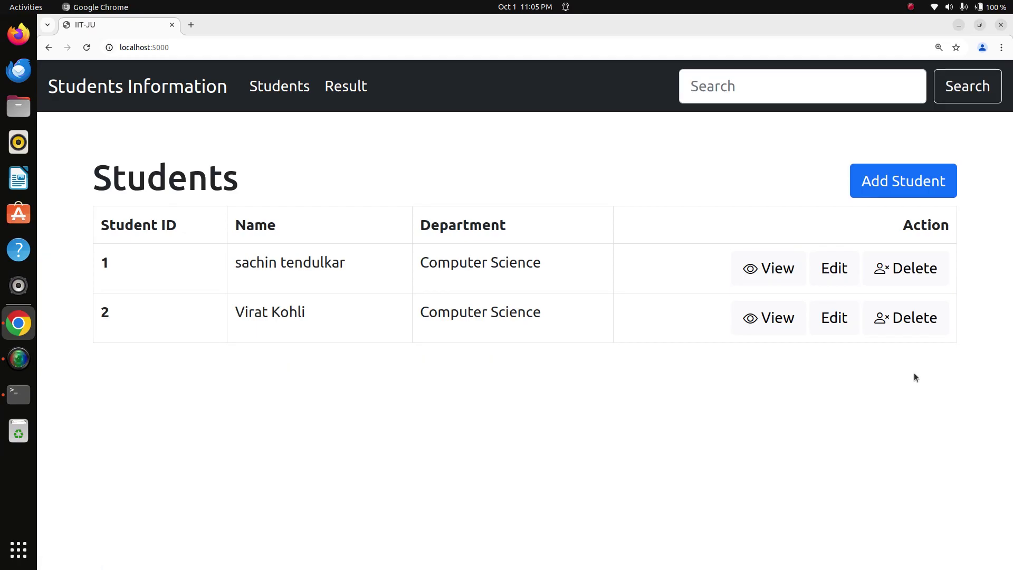